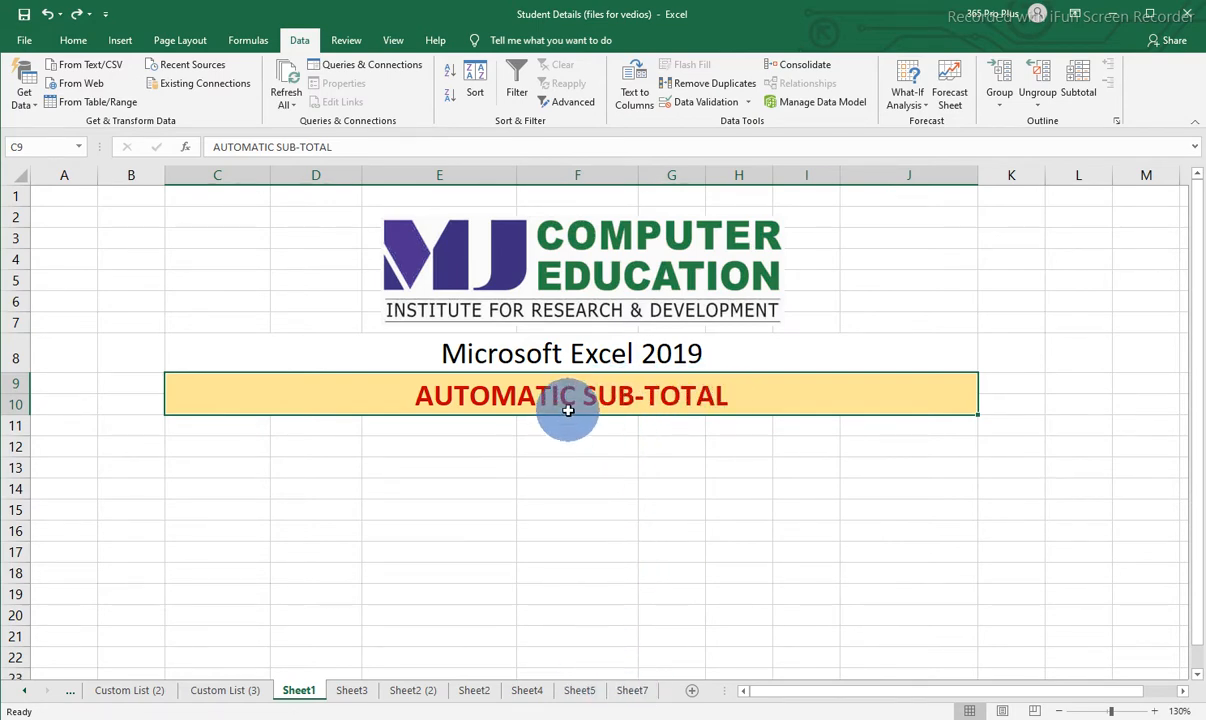
Open Sheet7 and review the sales table and its column headings from Code No. to Discount.
{"action": "left_click", "coordinate": [631, 692]}
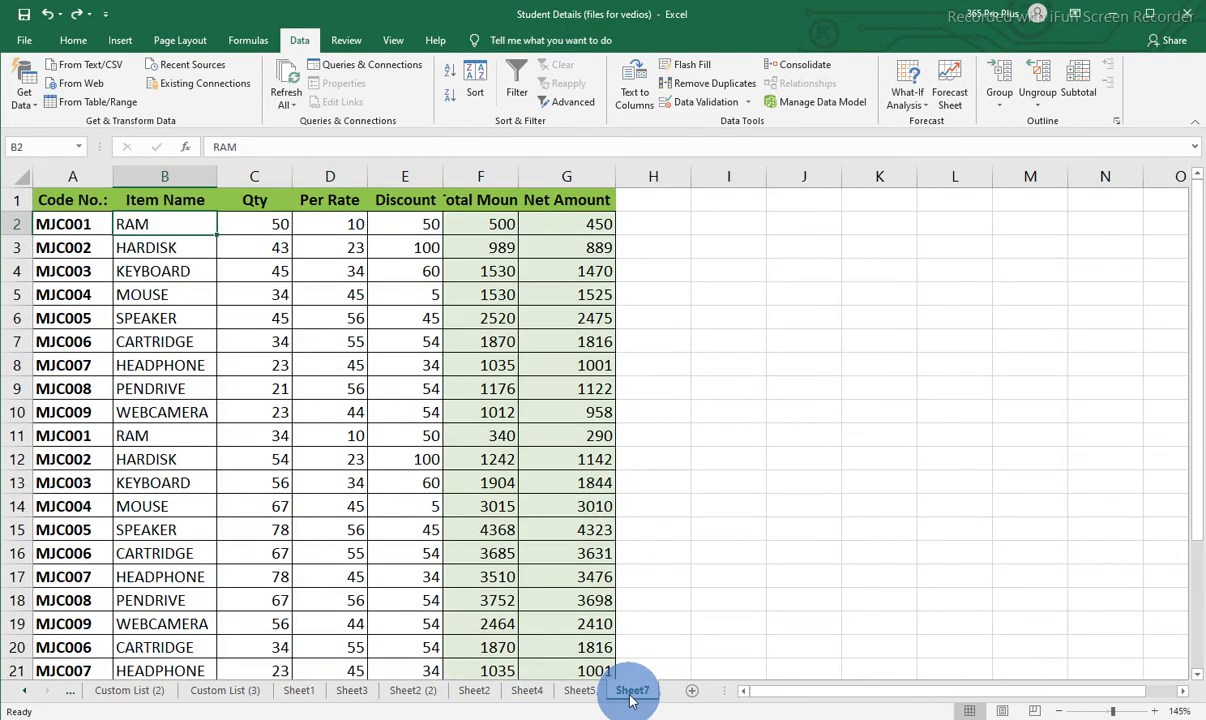
{"action": "left_click", "coordinate": [140, 388]}
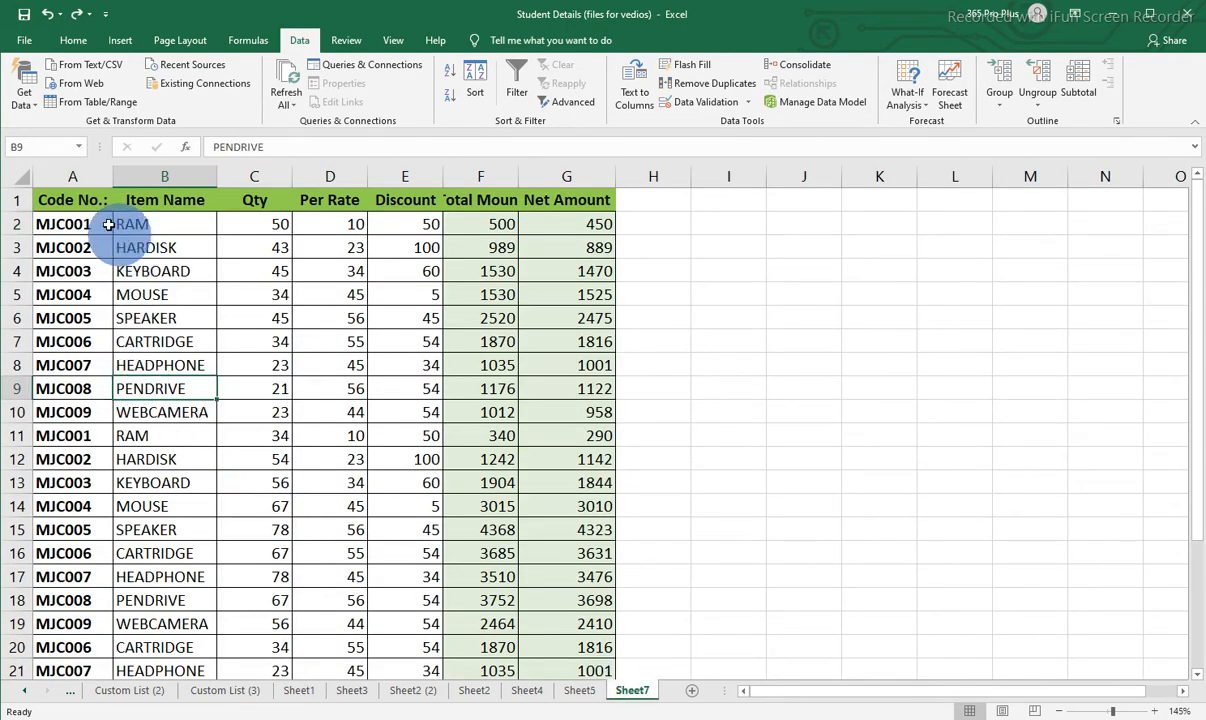
{"action": "left_click_drag", "start_coordinate": [71, 206], "coordinate": [579, 530]}
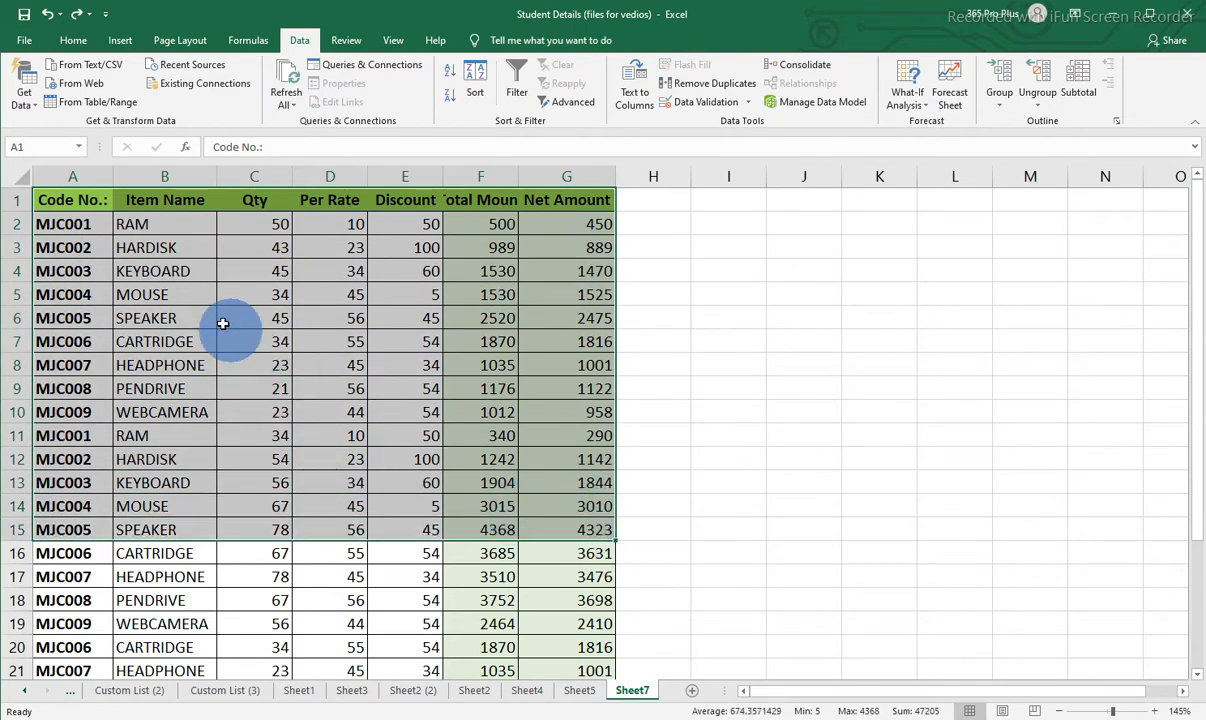
{"action": "left_click", "coordinate": [225, 322]}
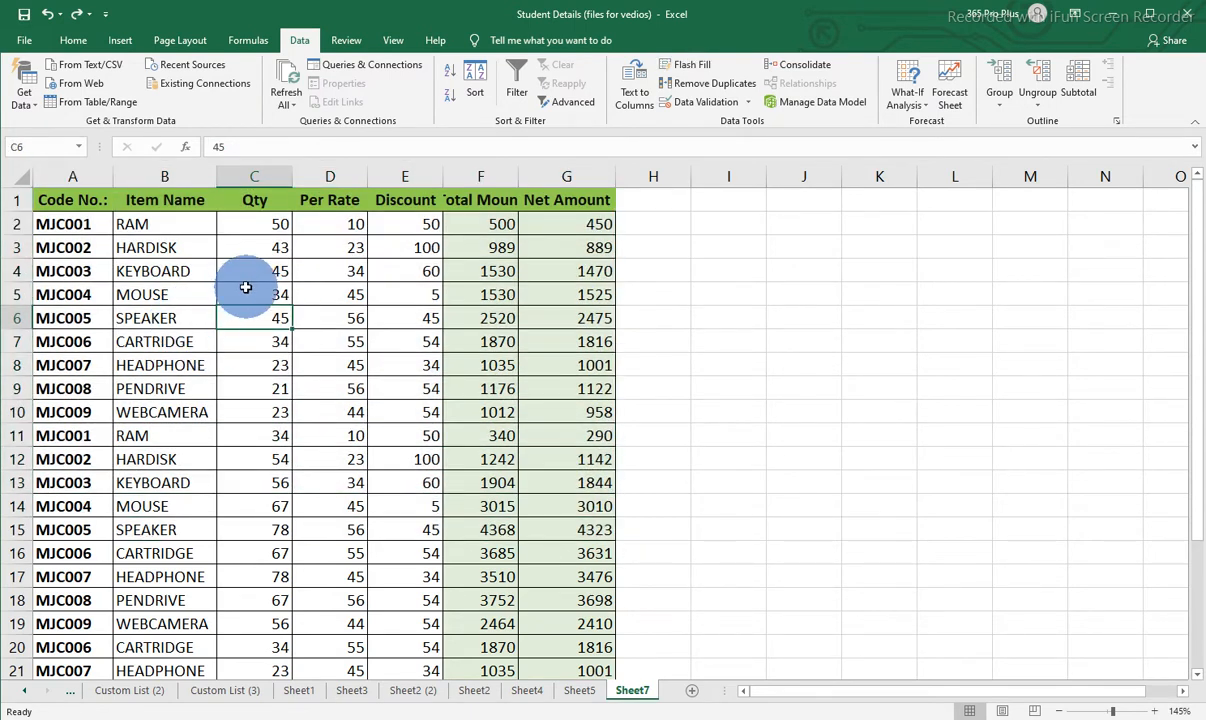
{"action": "left_click", "coordinate": [55, 203]}
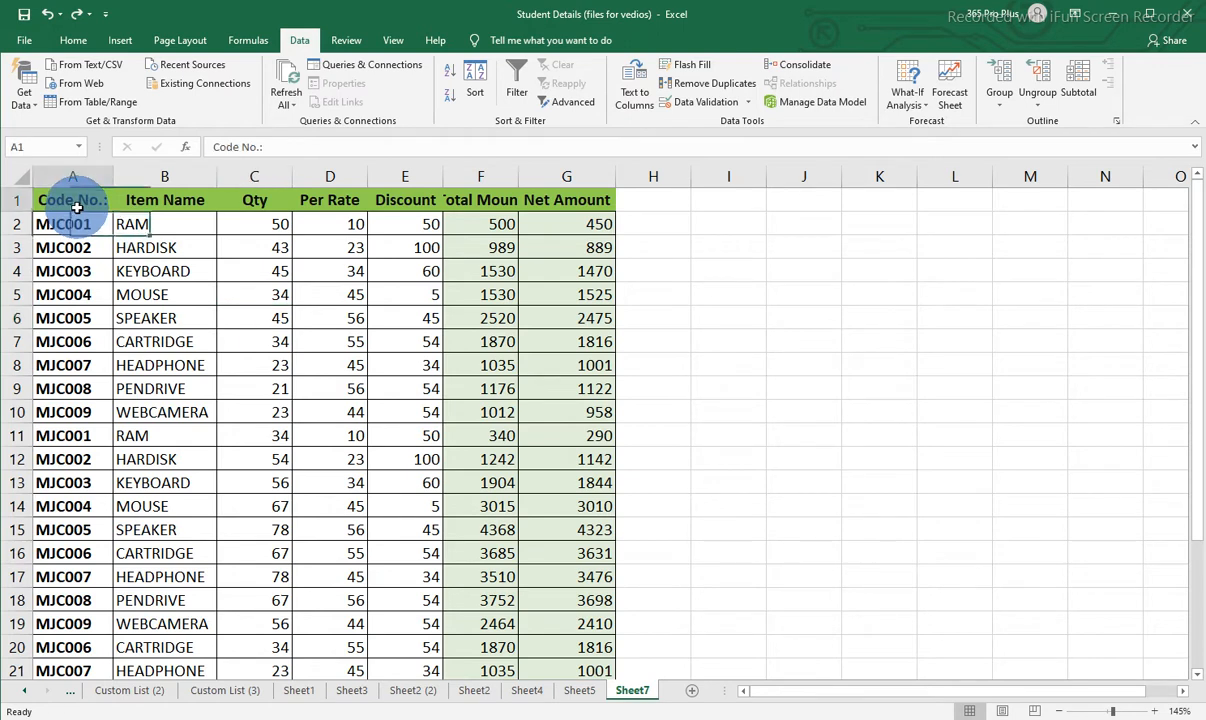
{"action": "left_click", "coordinate": [161, 202]}
{"action": "left_click", "coordinate": [256, 202]}
{"action": "left_click", "coordinate": [328, 202]}
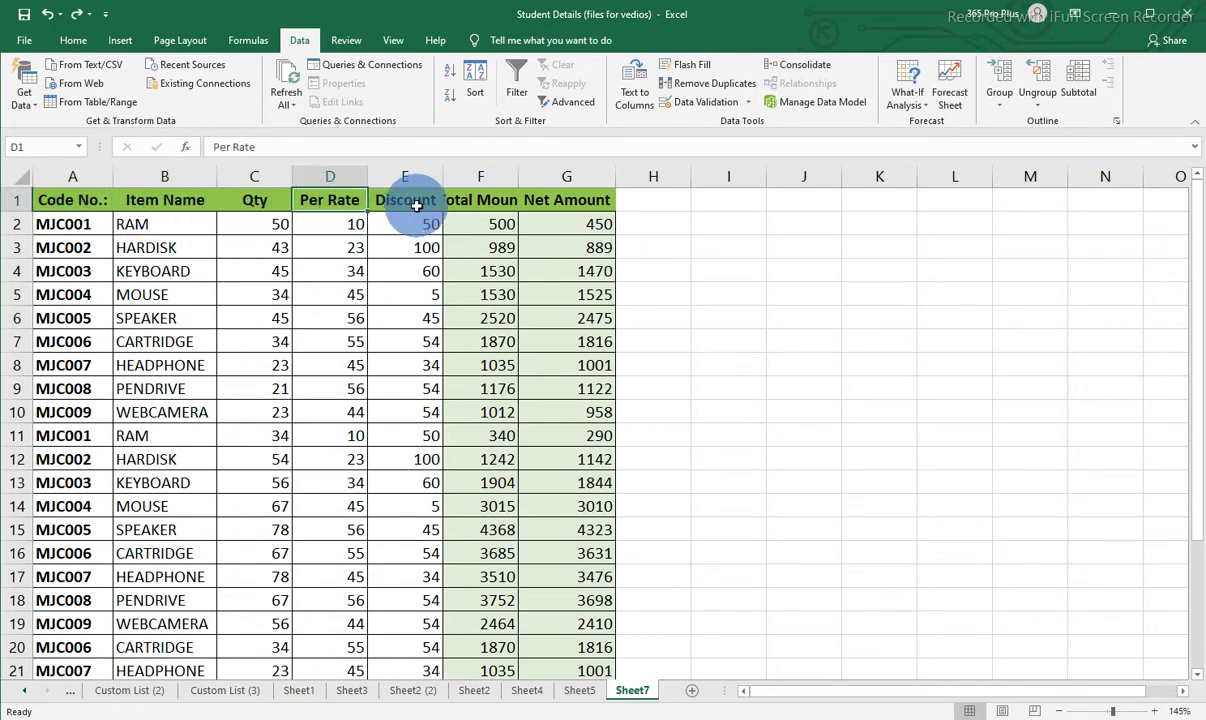
{"action": "left_click", "coordinate": [416, 205]}
Correct the heading in F1 to "Total Amount" and widen columns F and G to fit their headings.
{"action": "left_click_drag", "start_coordinate": [518, 176], "coordinate": [570, 176]}
{"action": "double_click", "coordinate": [524, 200]}
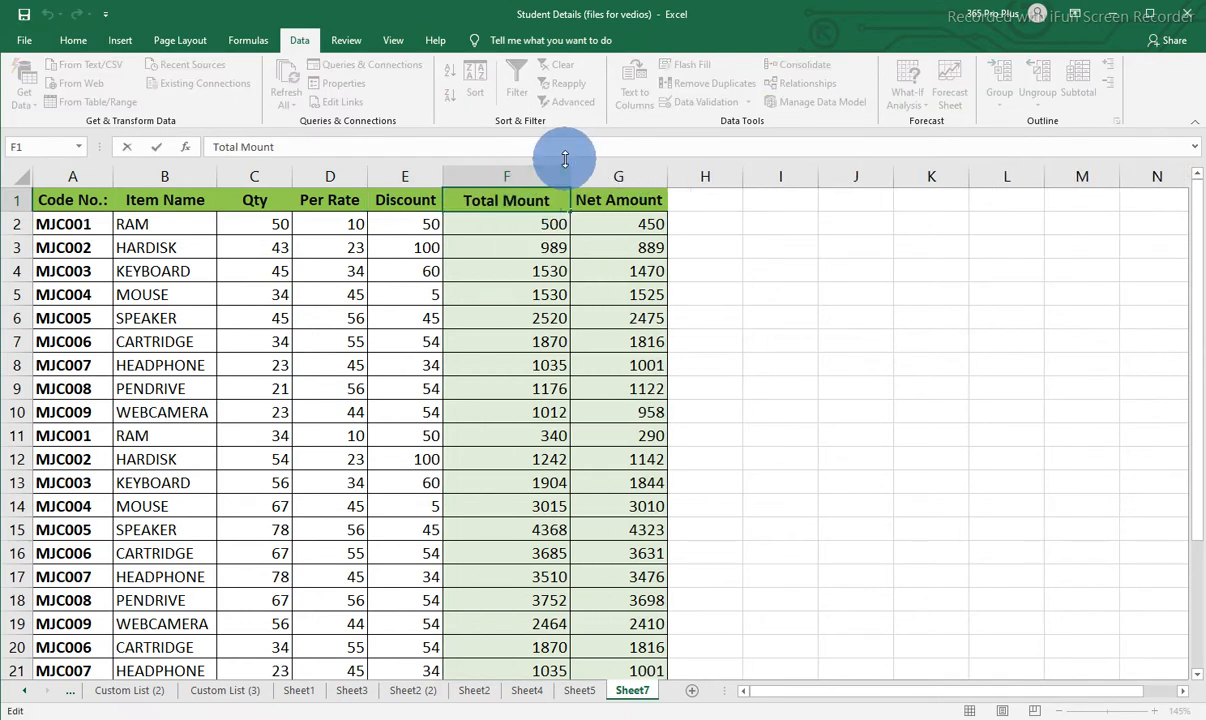
{"action": "double_click", "coordinate": [529, 197]}
{"action": "type", "text": "al A"}
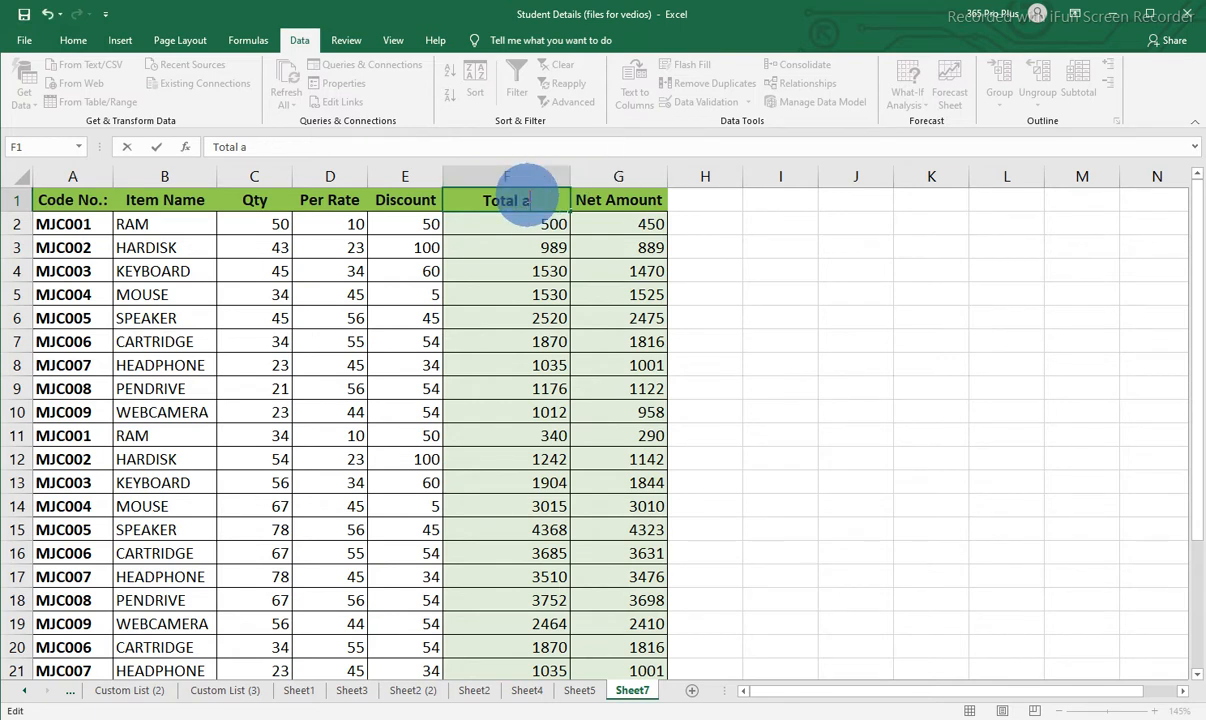
{"action": "type", "text": "mou"}
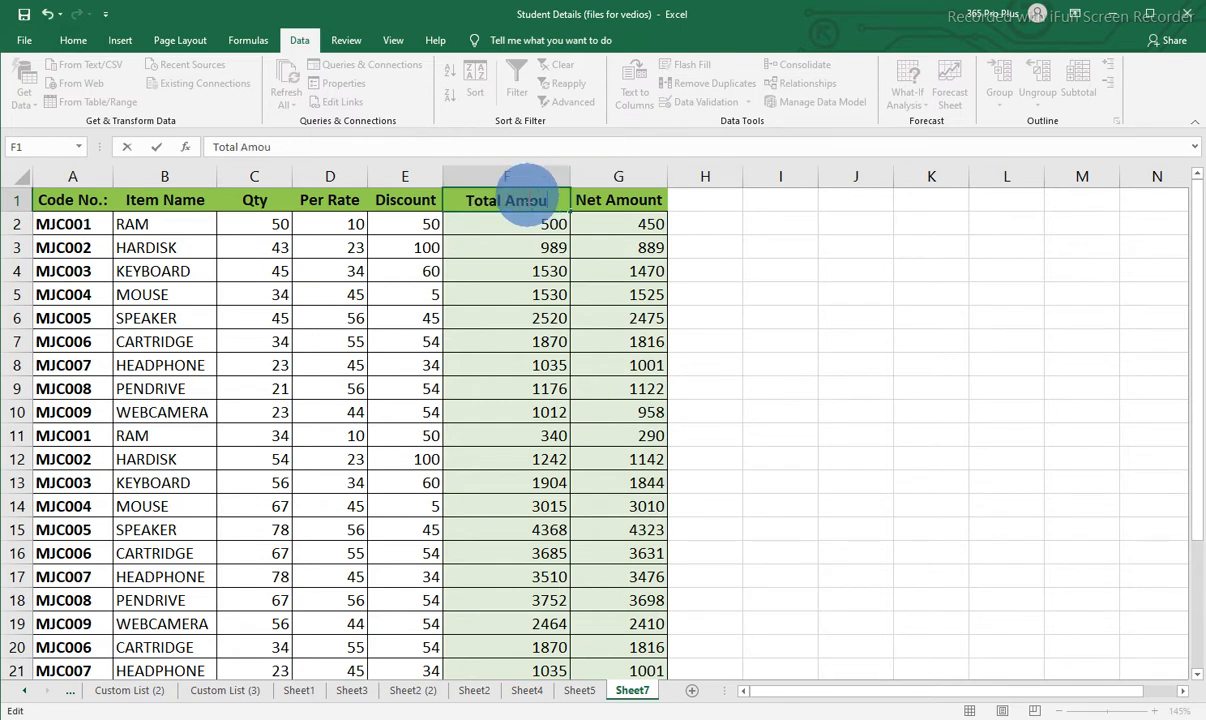
{"action": "type", "text": "nt"}
{"action": "key", "text": "Return"}
{"action": "left_click", "coordinate": [595, 197]}
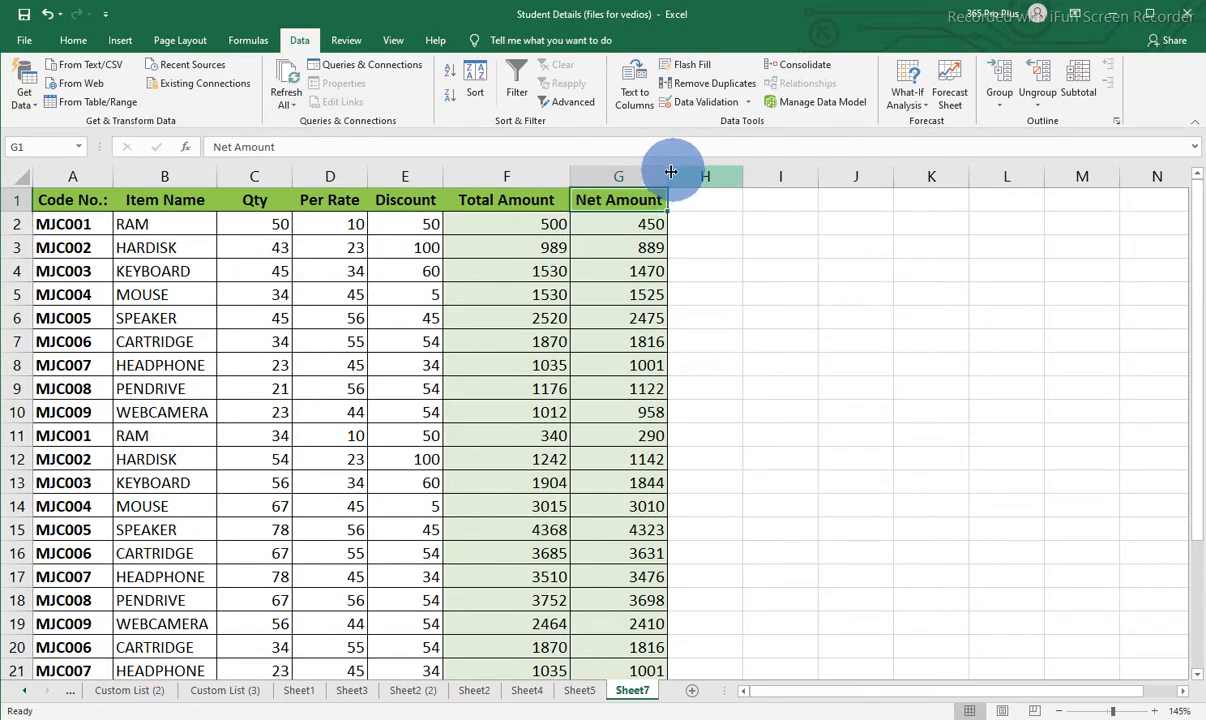
{"action": "left_click_drag", "start_coordinate": [669, 175], "coordinate": [683, 178]}
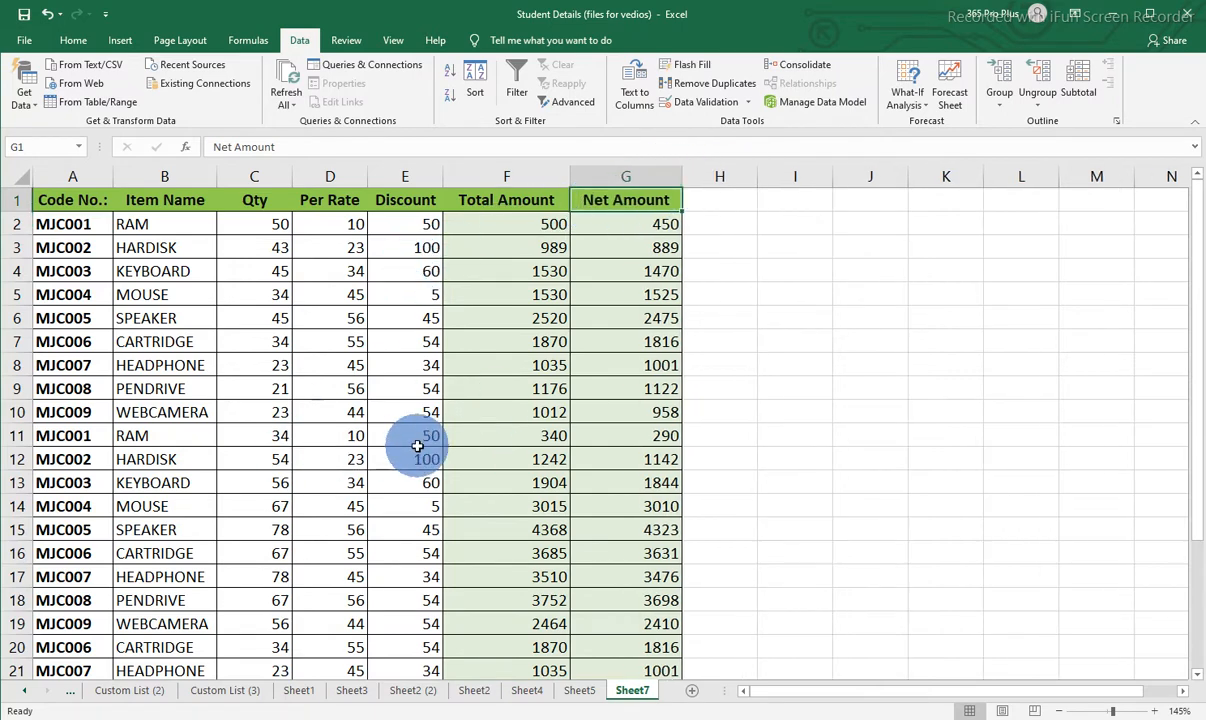
Examine the extent of the table and the first record's item name, quantity, discount and net amount formula.
{"action": "scroll", "coordinate": [402, 376], "scroll_direction": "down", "scroll_amount": 4}
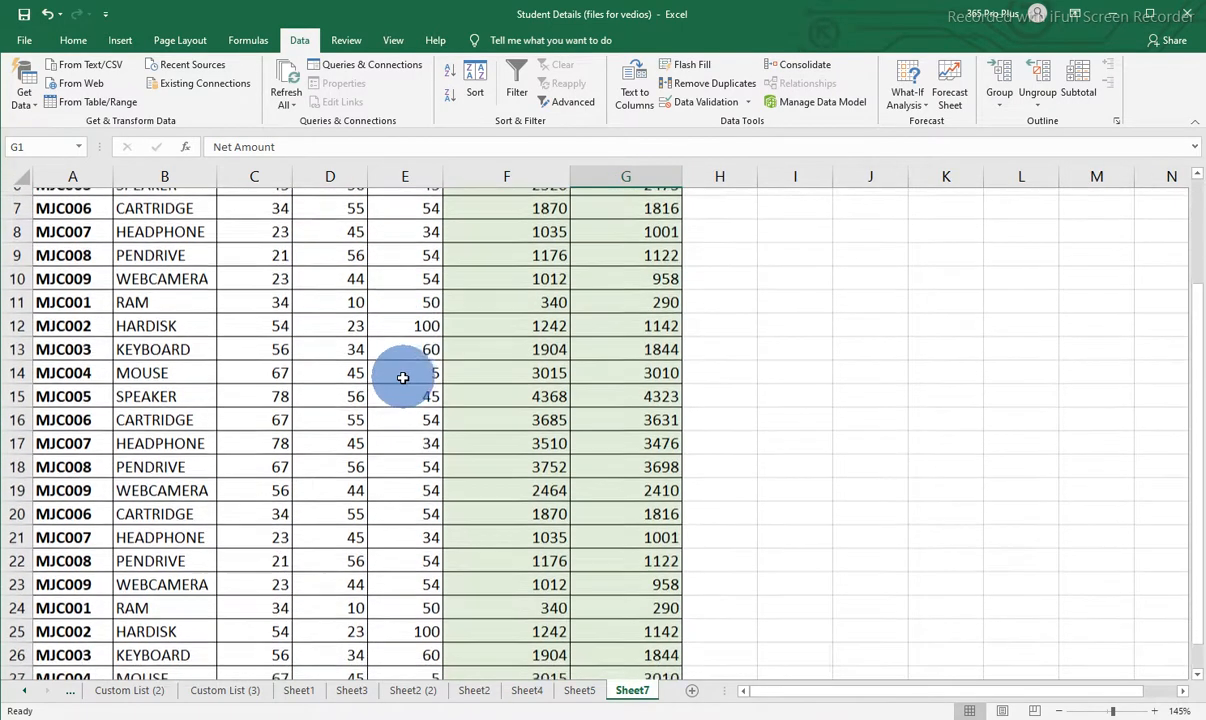
{"action": "scroll", "coordinate": [402, 377], "scroll_direction": "up", "scroll_amount": 4}
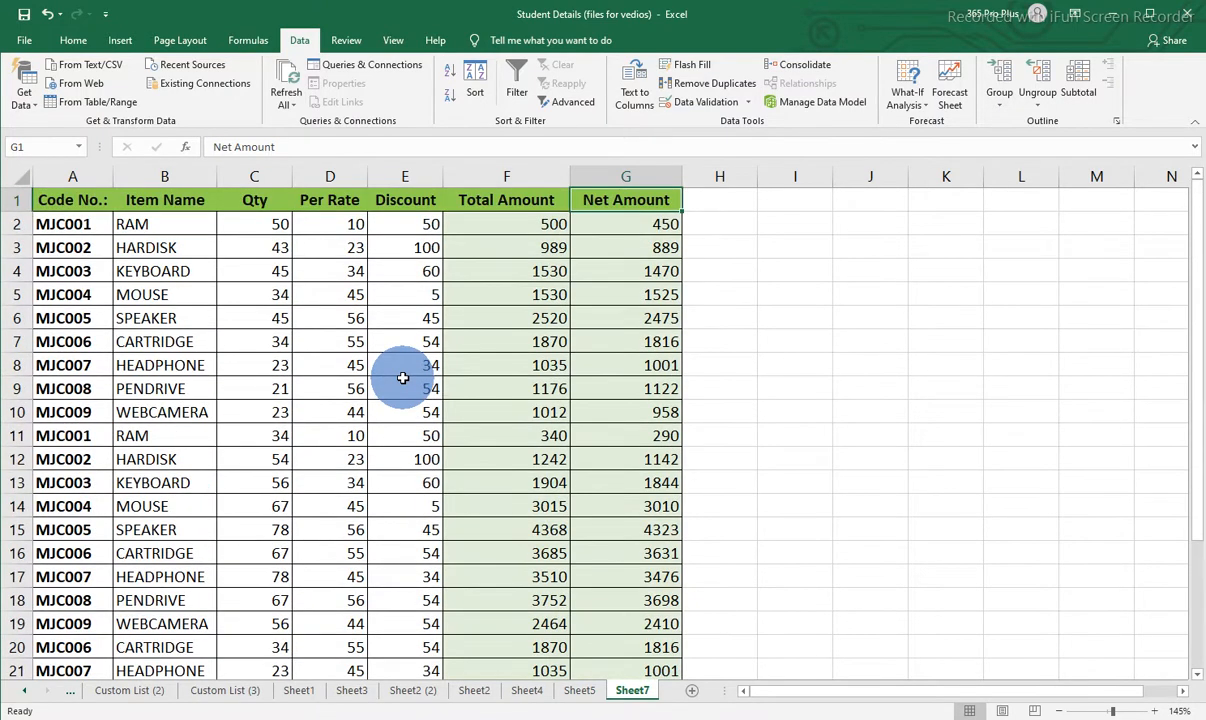
{"action": "left_click", "coordinate": [166, 231]}
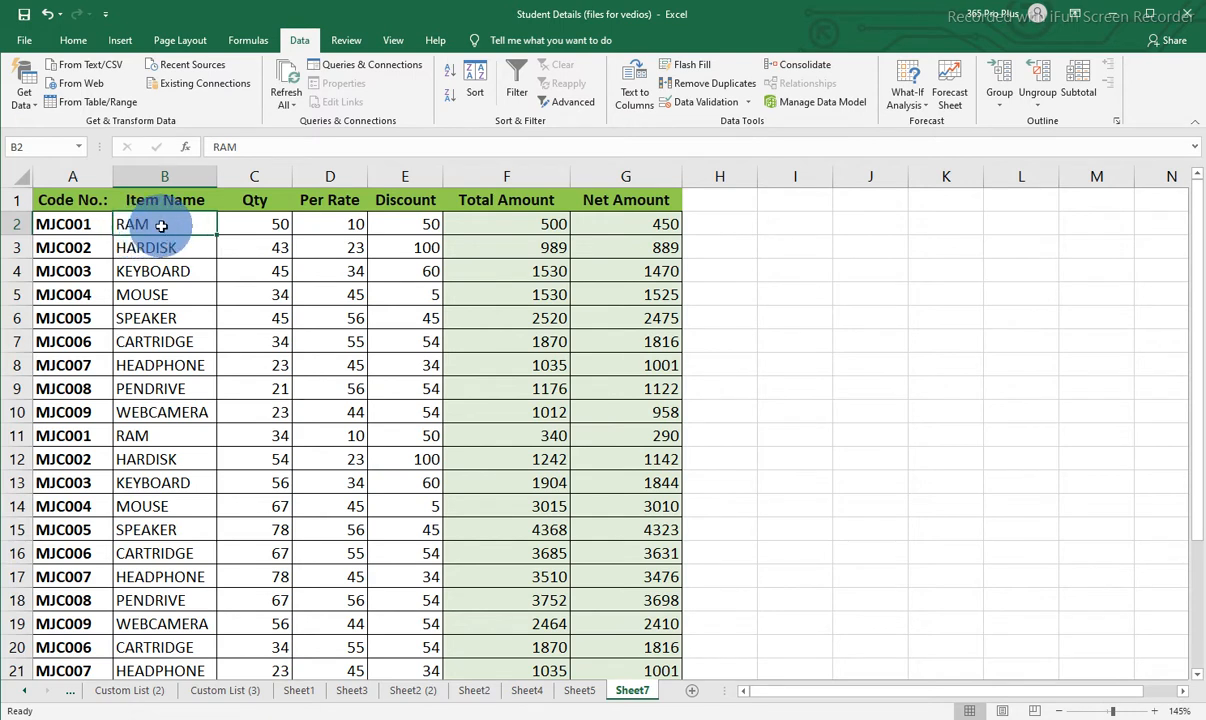
{"action": "left_click", "coordinate": [267, 226]}
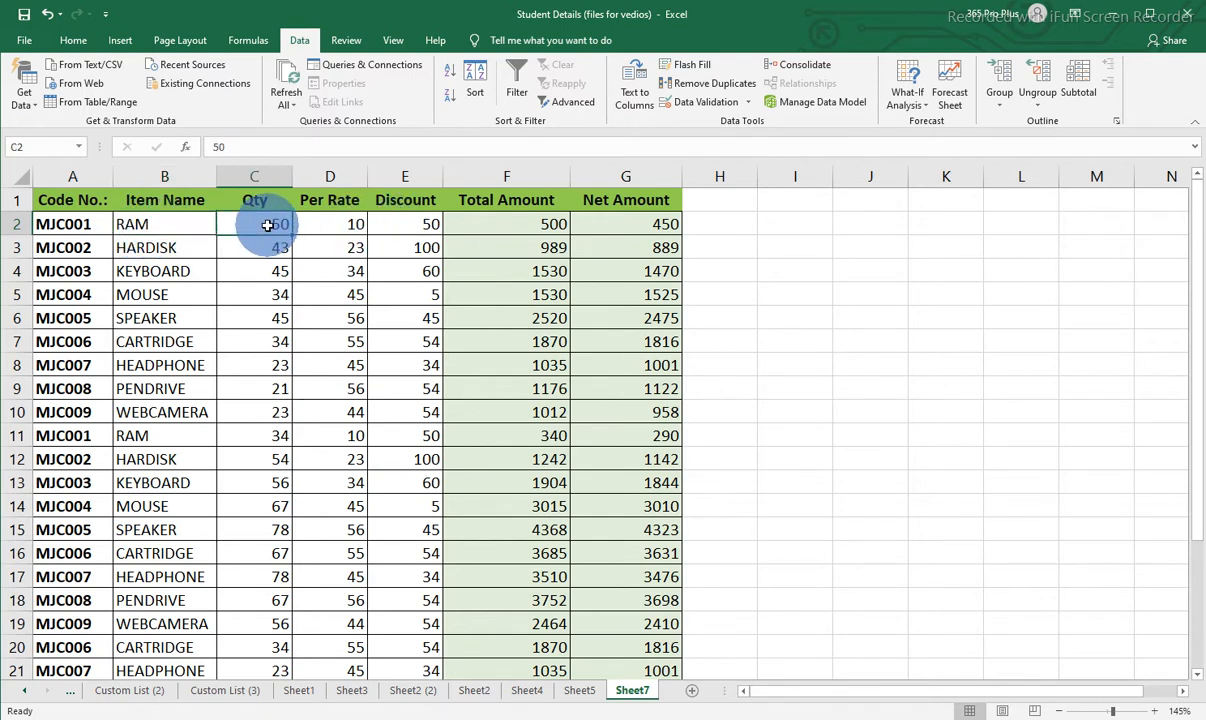
{"action": "left_click", "coordinate": [400, 227]}
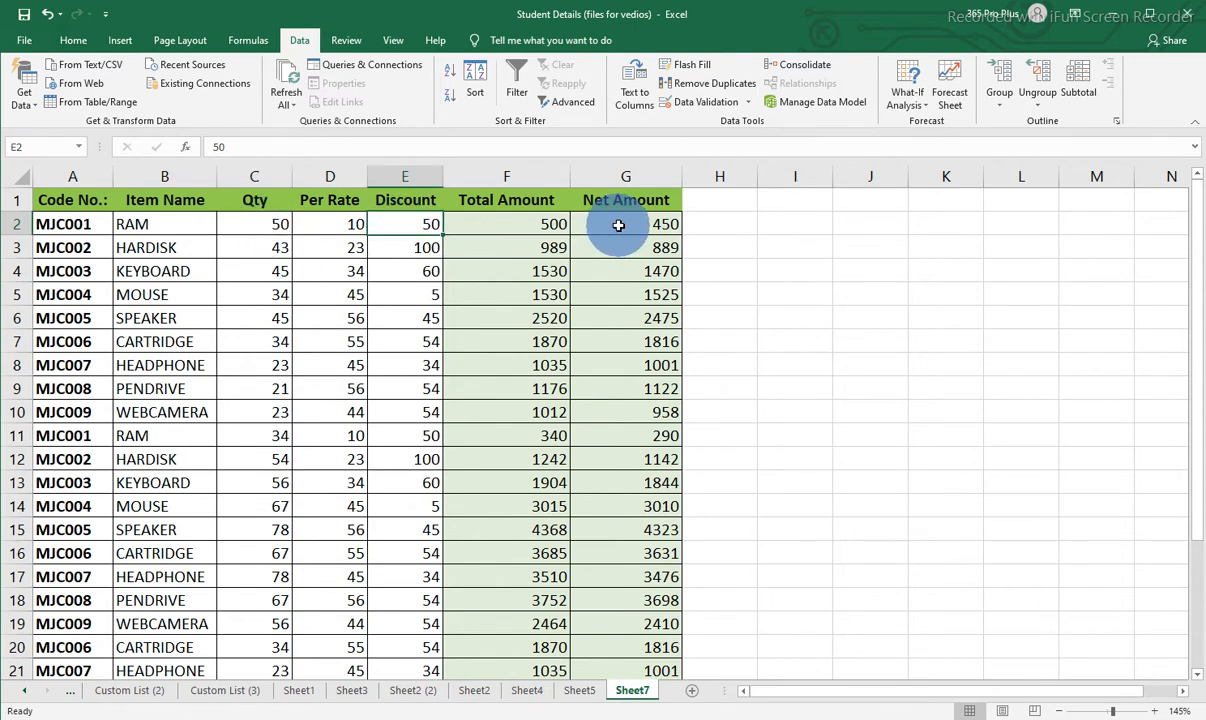
{"action": "left_click", "coordinate": [619, 226]}
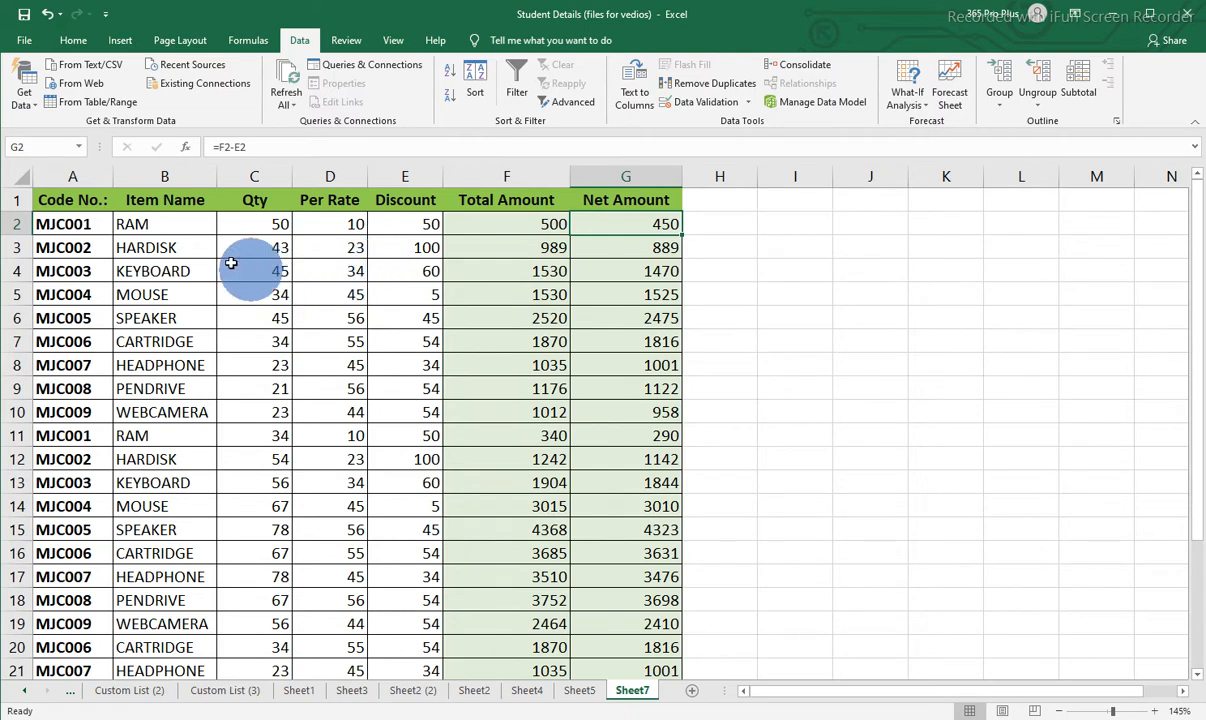
Examine the entries in the Item Name column from RAM through CARTRIDGE for repeated items.
{"action": "left_click", "coordinate": [143, 226]}
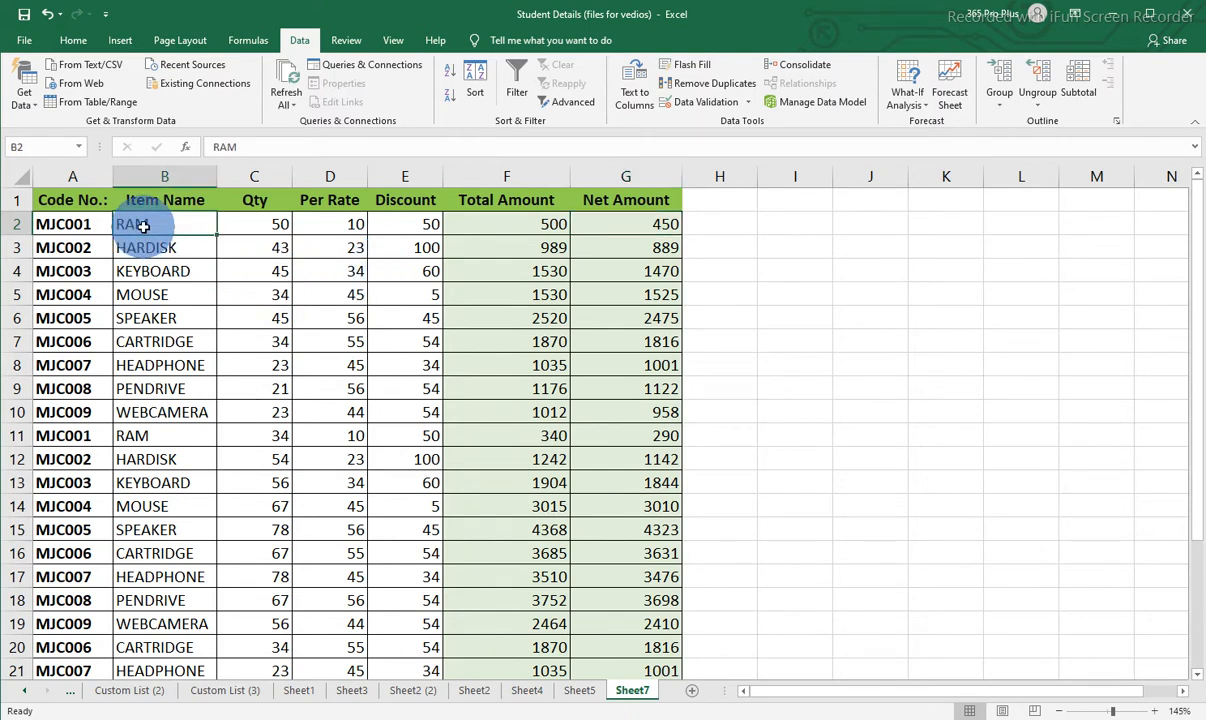
{"action": "left_click", "coordinate": [152, 246]}
{"action": "left_click", "coordinate": [154, 270]}
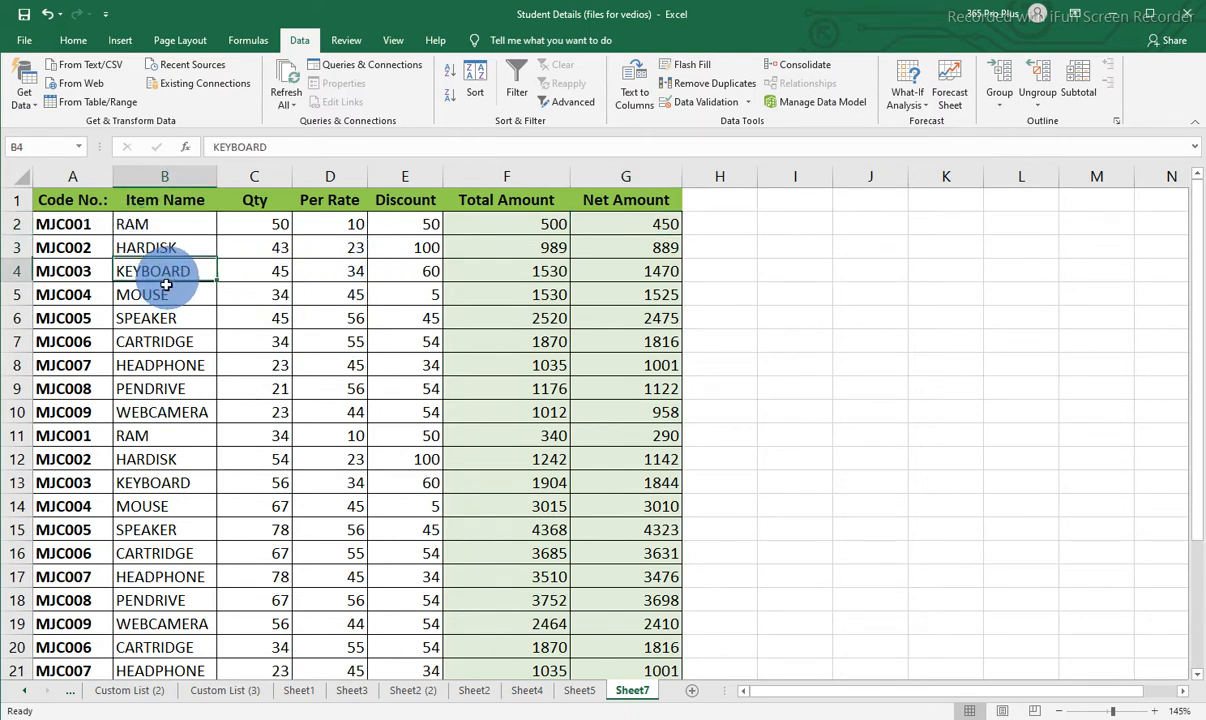
{"action": "left_click", "coordinate": [165, 300]}
{"action": "left_click", "coordinate": [161, 316]}
{"action": "left_click", "coordinate": [166, 341]}
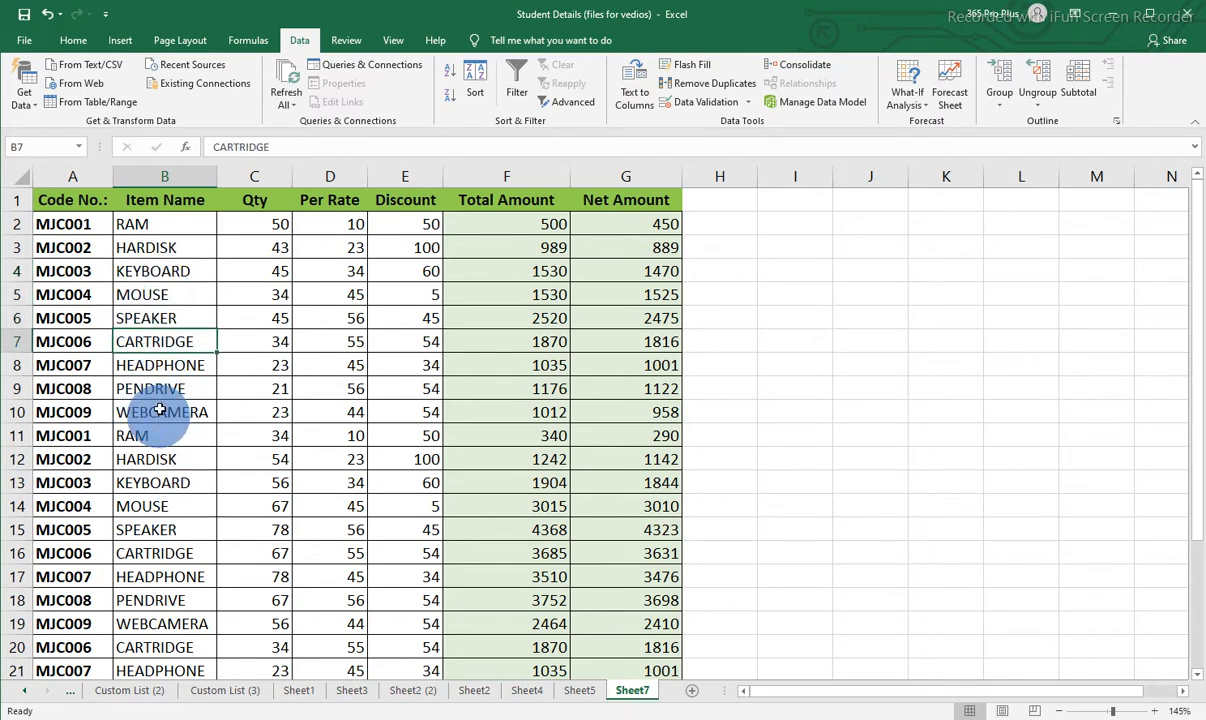
{"action": "left_click", "coordinate": [169, 229]}
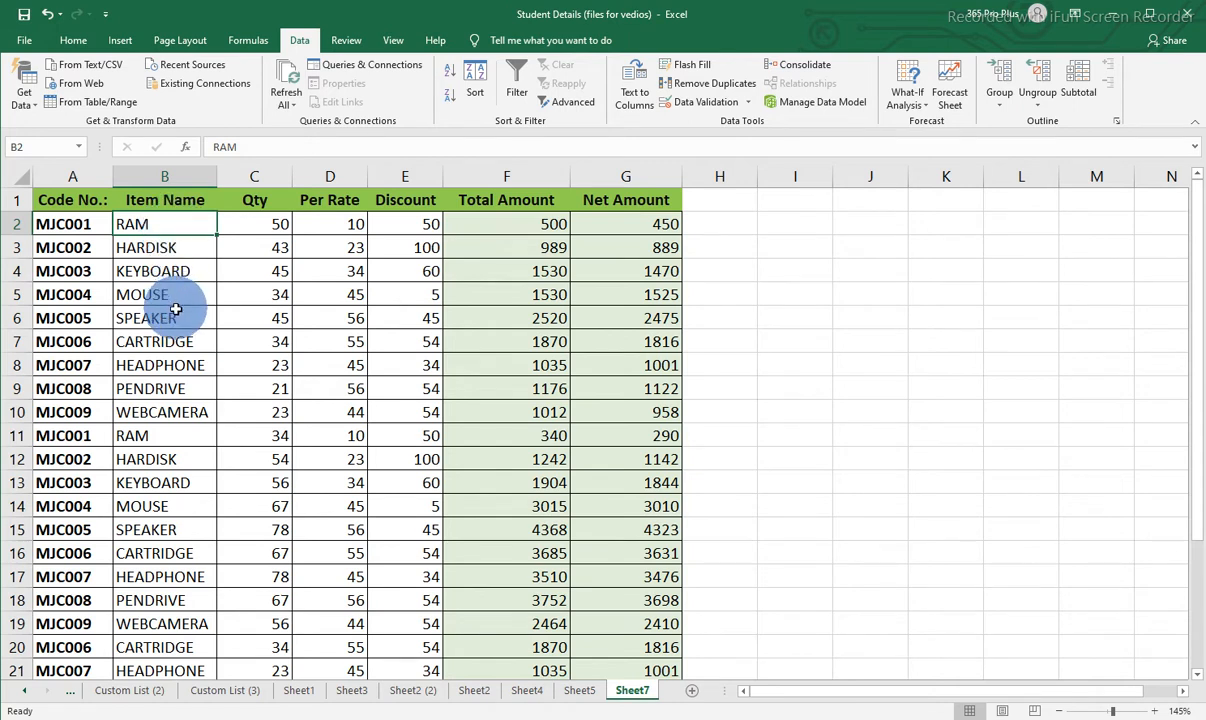
{"action": "left_click", "coordinate": [163, 247]}
{"action": "left_click", "coordinate": [166, 226]}
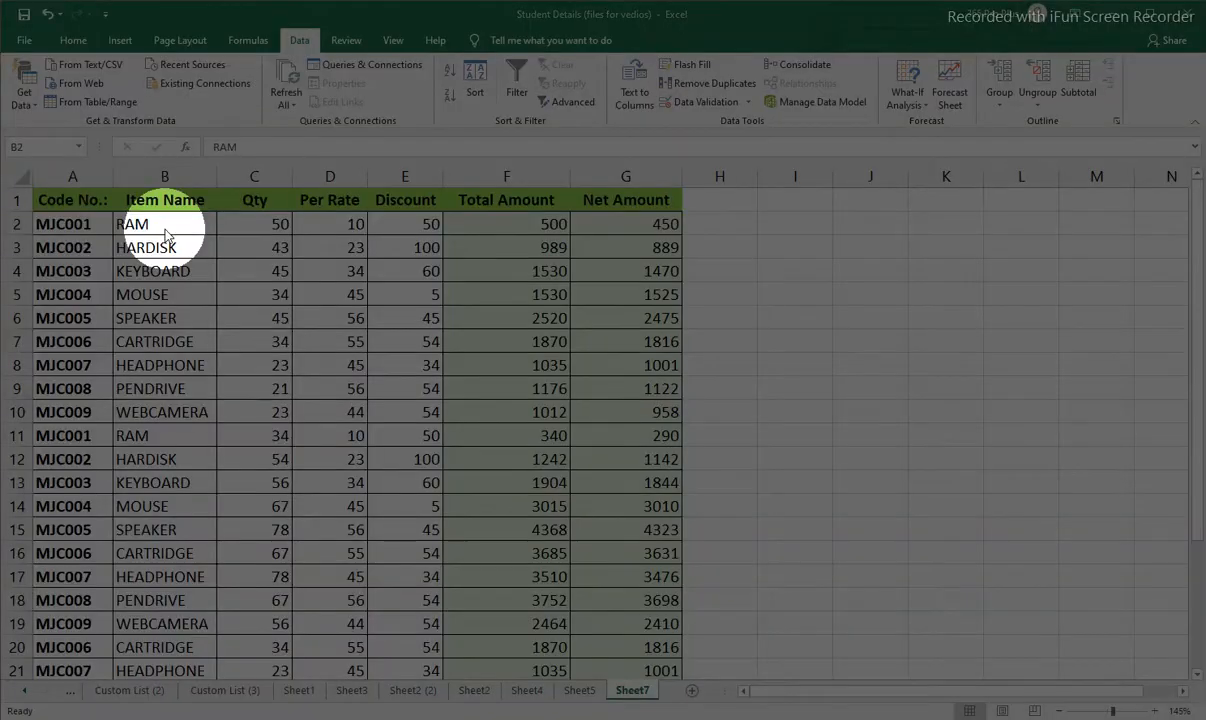
{"action": "left_click", "coordinate": [89, 45]}
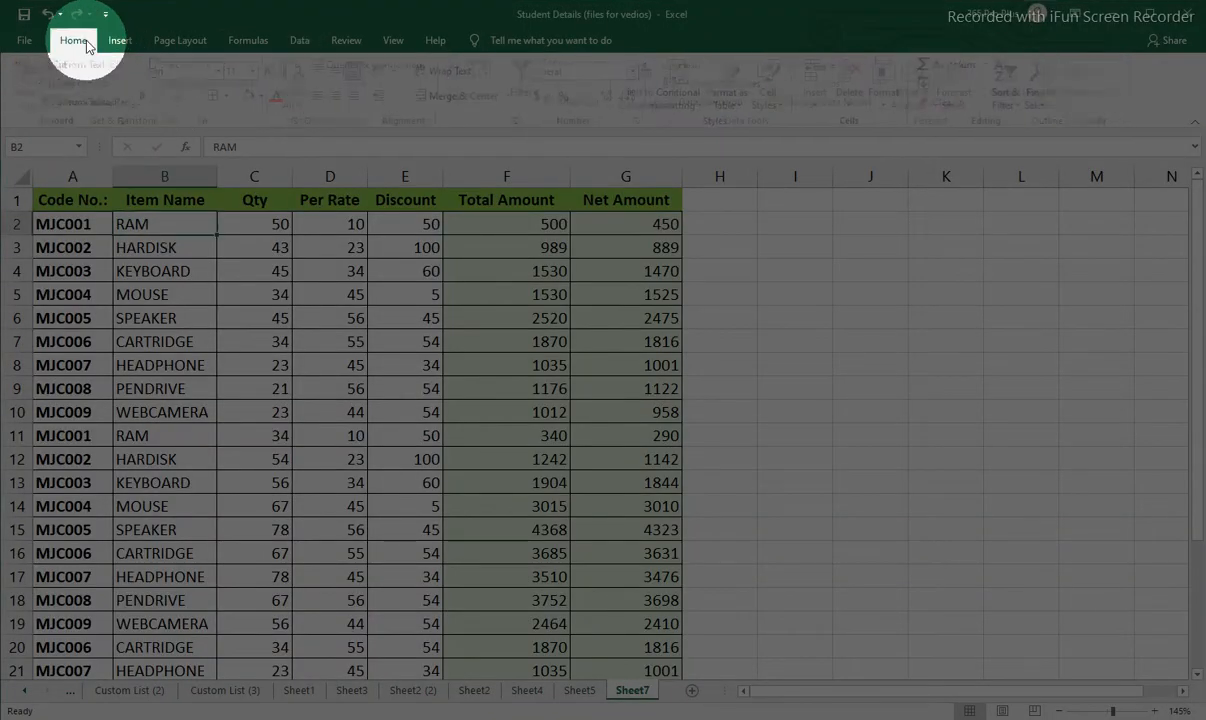
{"action": "left_click", "coordinate": [1012, 104]}
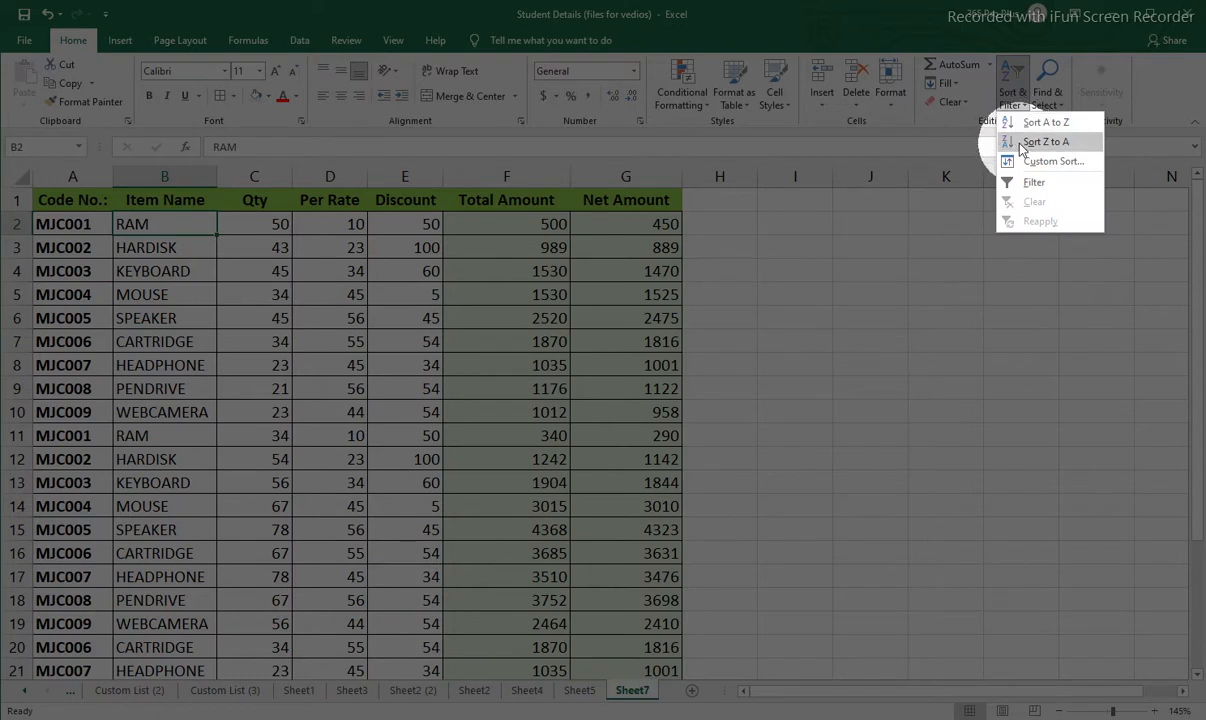
{"action": "left_click", "coordinate": [300, 47]}
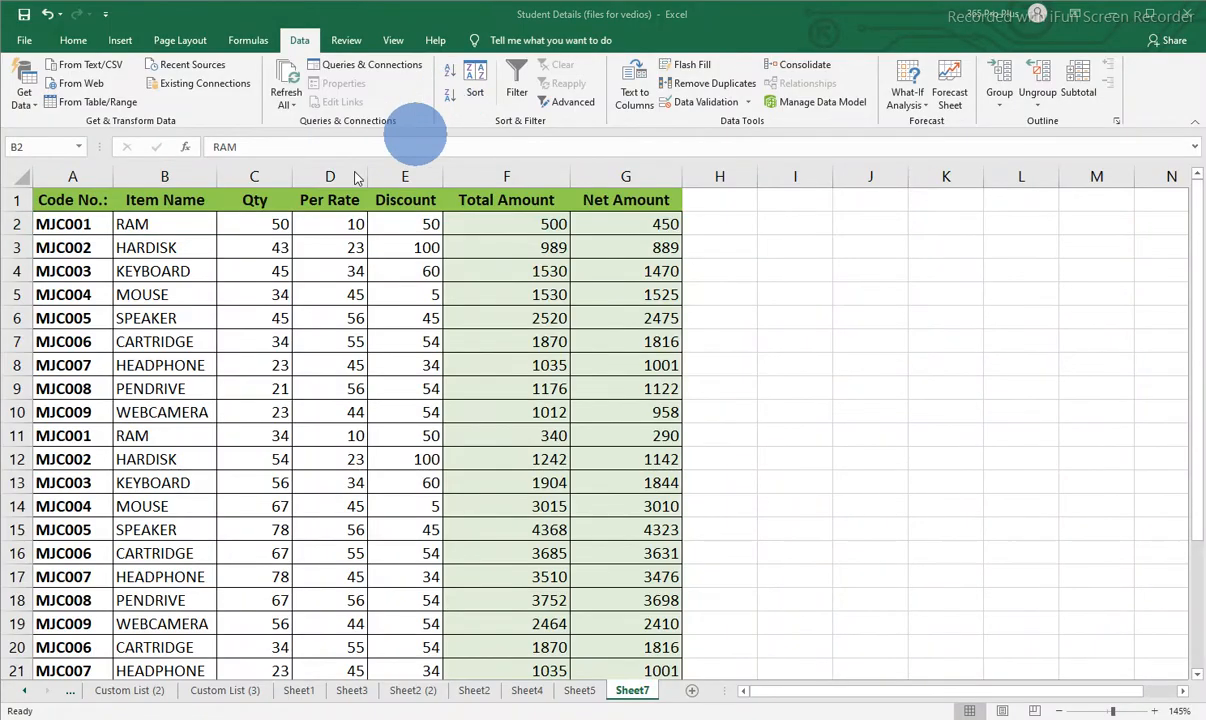
Sort the table by Item Name from A to Z and check that identical items are grouped together.
{"action": "left_click", "coordinate": [150, 252]}
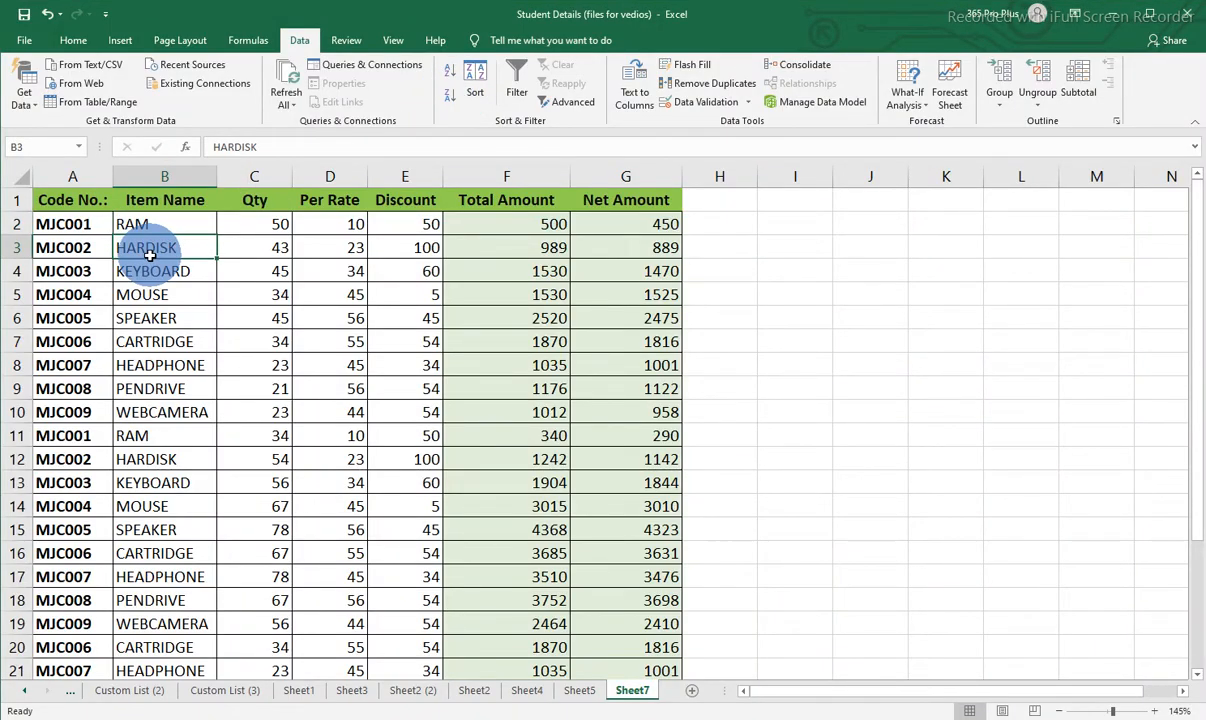
{"action": "left_click", "coordinate": [161, 270]}
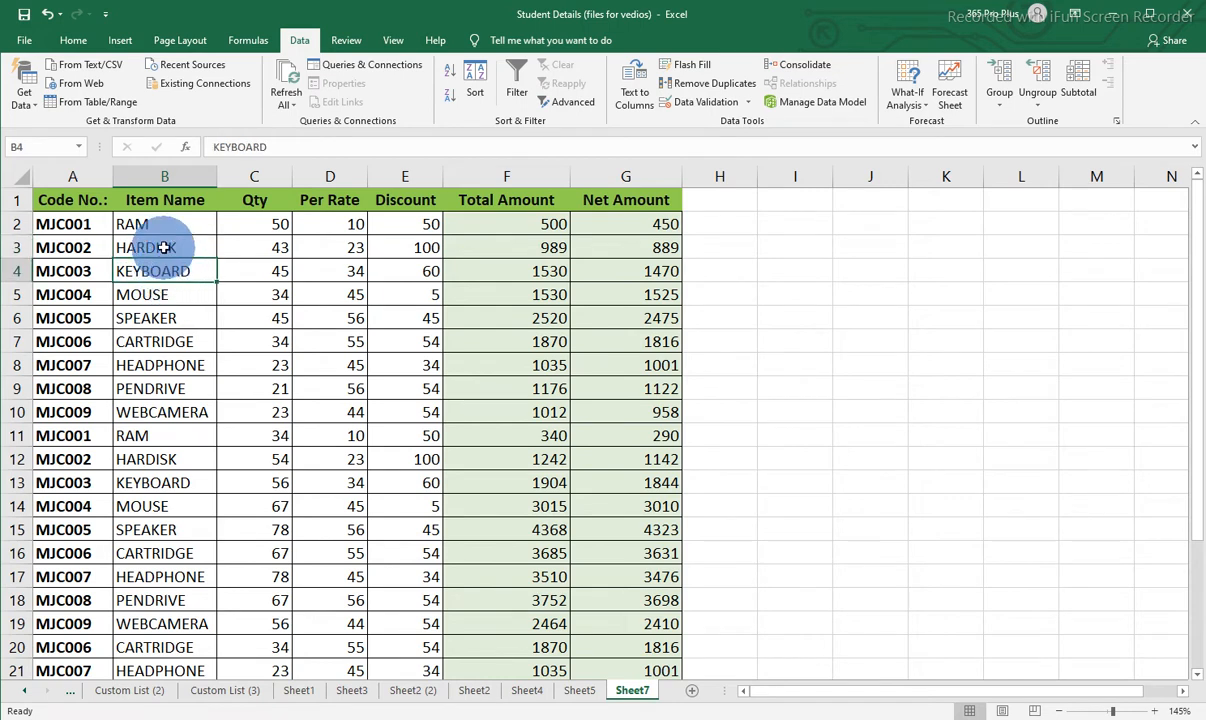
{"action": "left_click", "coordinate": [161, 244]}
{"action": "left_click", "coordinate": [157, 228]}
{"action": "left_click", "coordinate": [160, 250]}
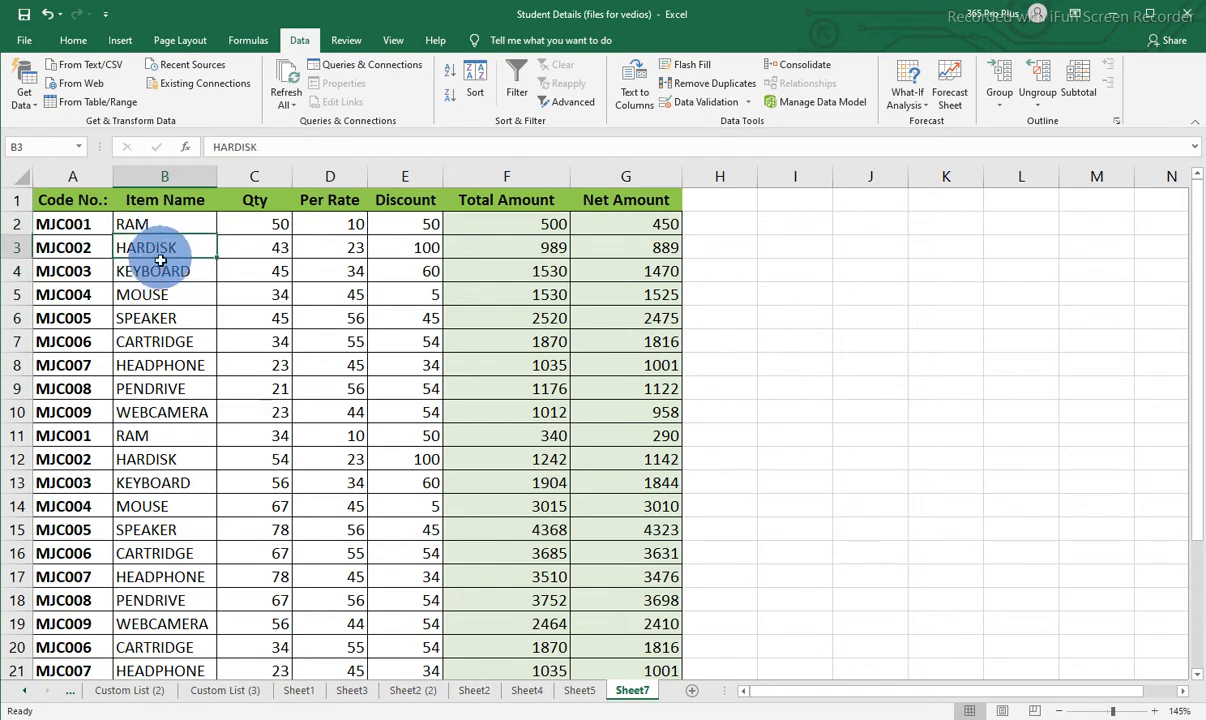
{"action": "left_click", "coordinate": [449, 80]}
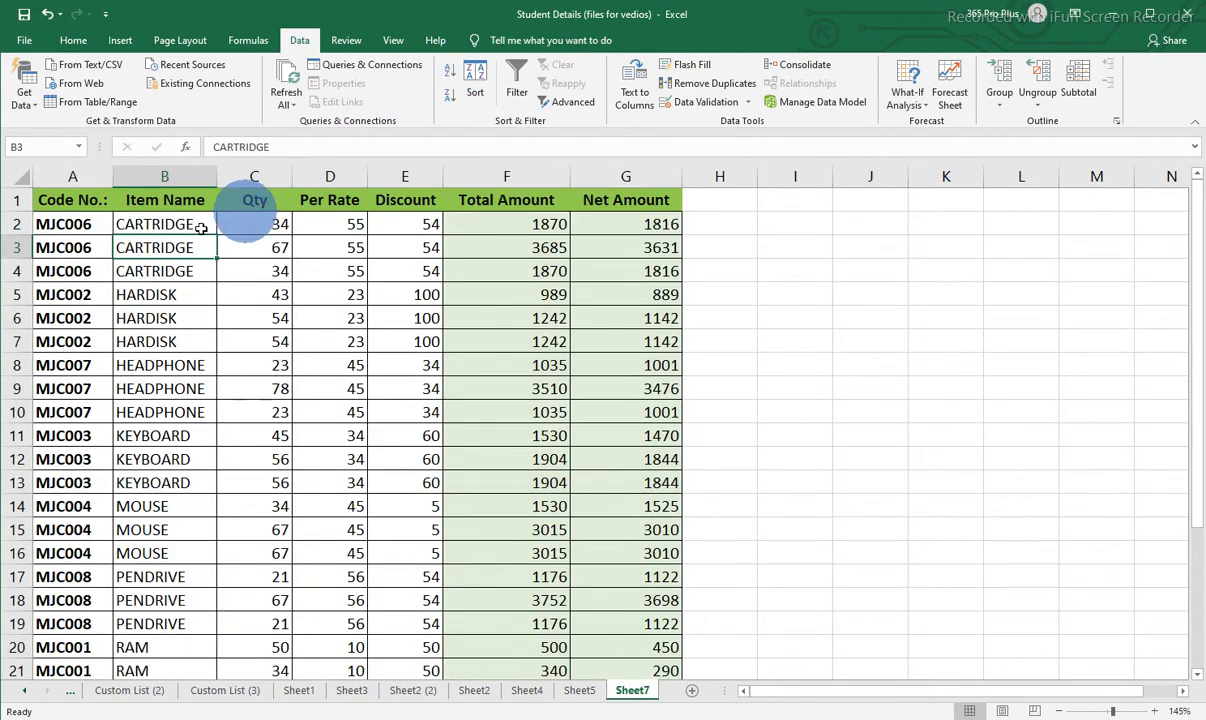
{"action": "left_click_drag", "start_coordinate": [177, 220], "coordinate": [161, 480]}
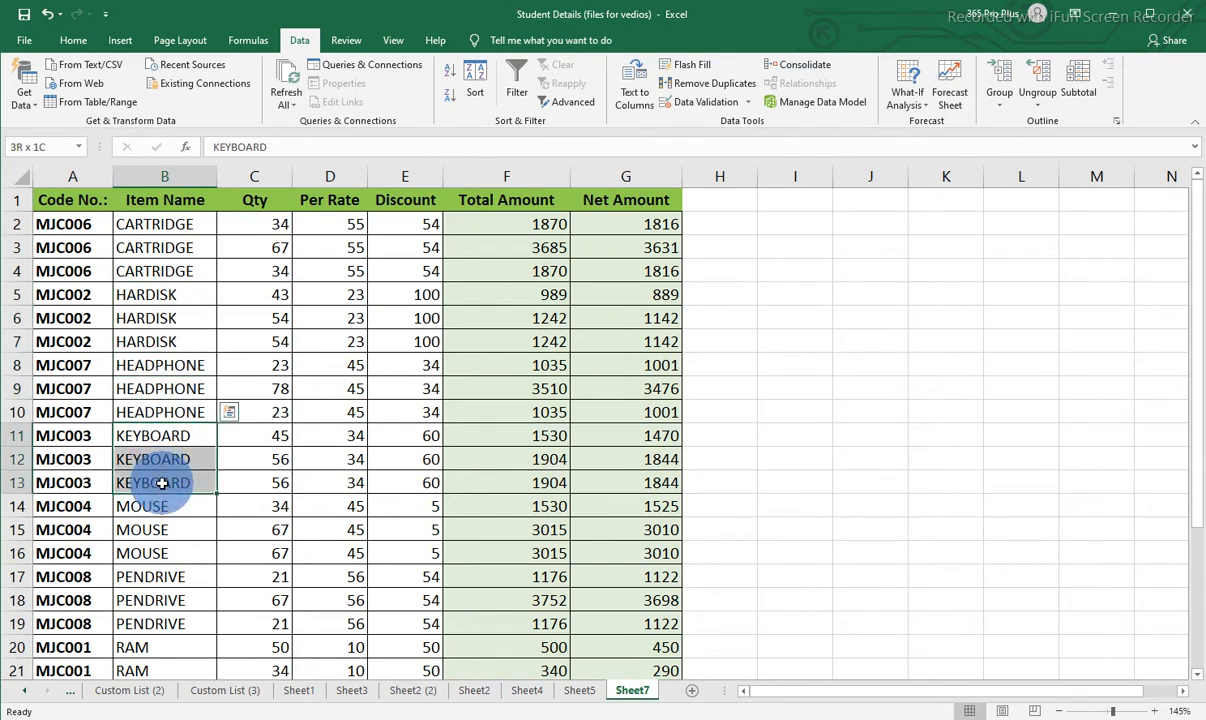
Start a Subtotal for the sales table, grouping at each change in Item Name and using the Sum function.
{"action": "left_click", "coordinate": [163, 252]}
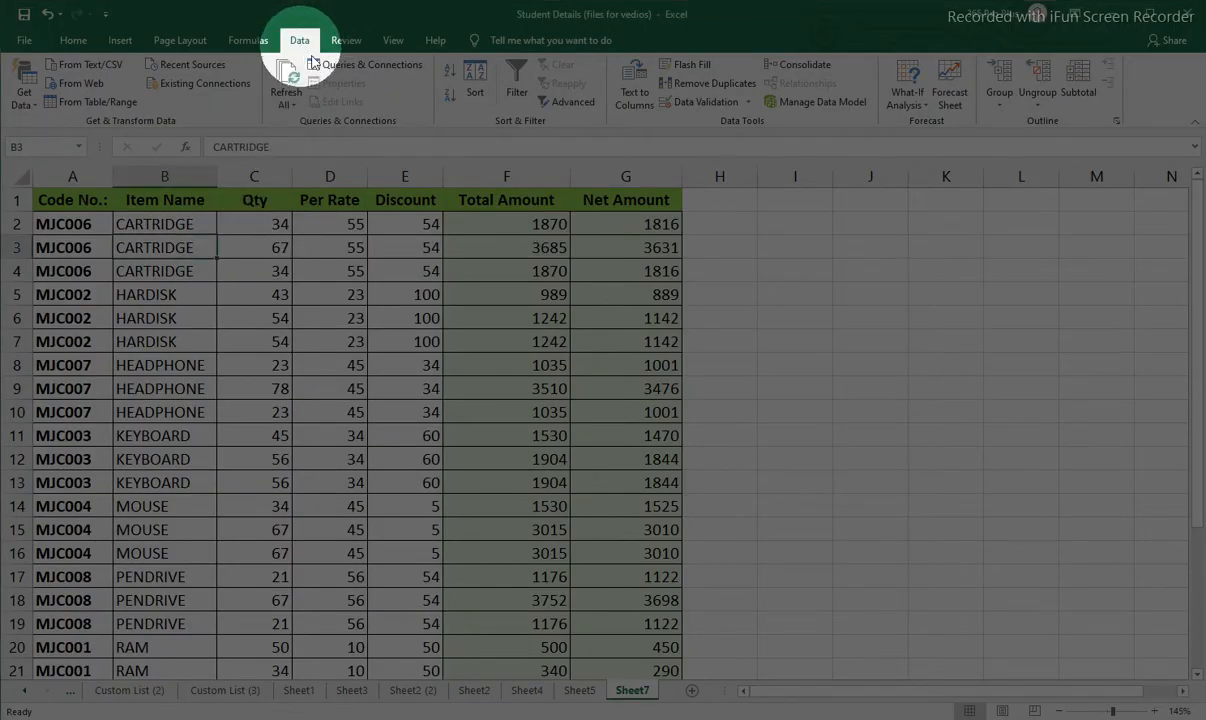
{"action": "left_click", "coordinate": [1081, 92]}
{"action": "left_click_drag", "start_coordinate": [980, 143], "coordinate": [738, 252]}
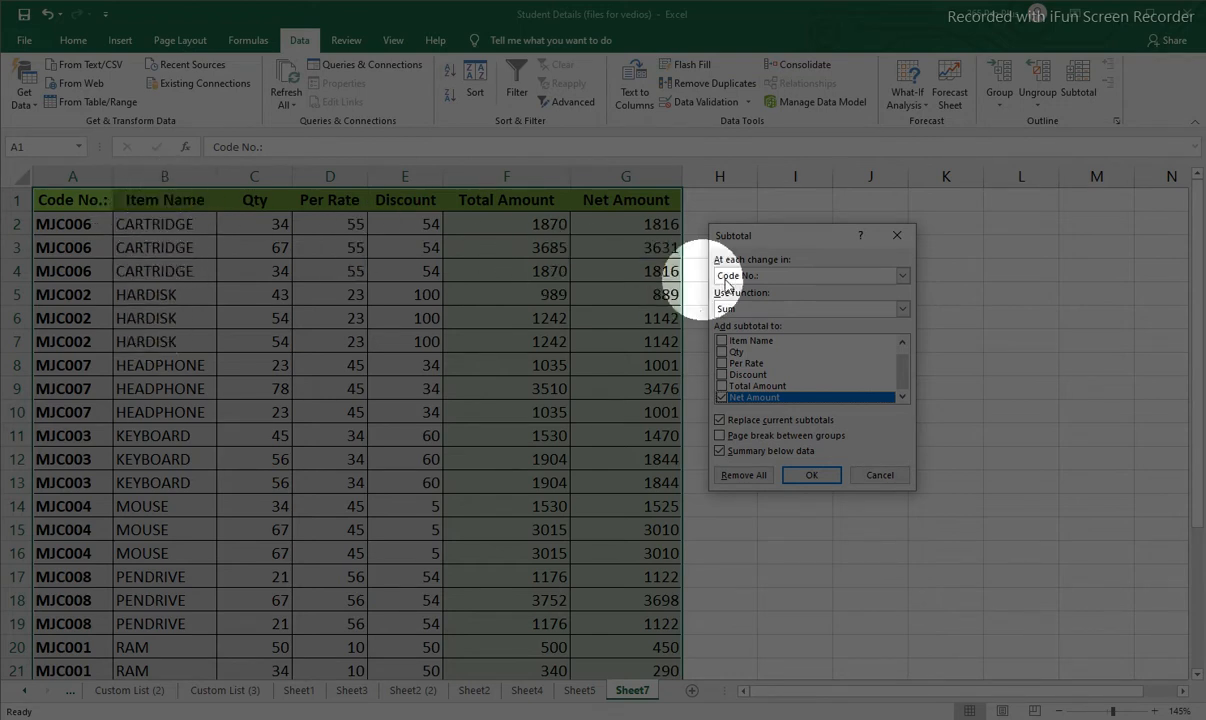
{"action": "left_click", "coordinate": [902, 276]}
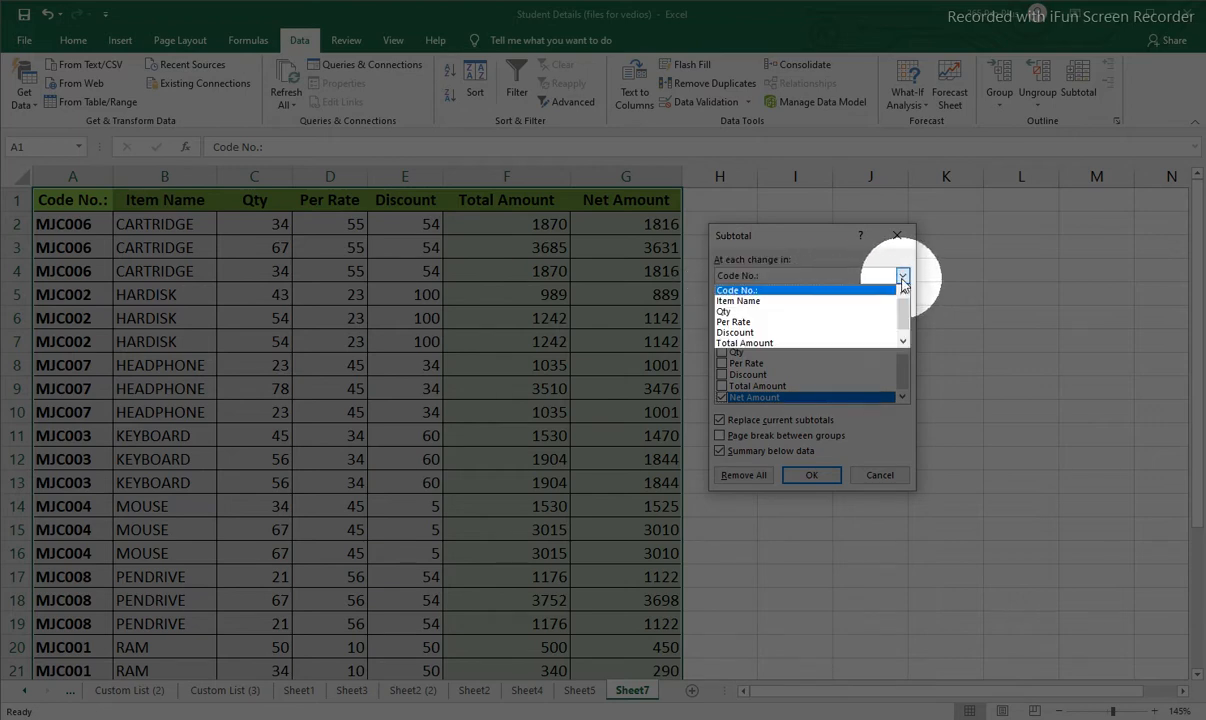
{"action": "left_click", "coordinate": [742, 301]}
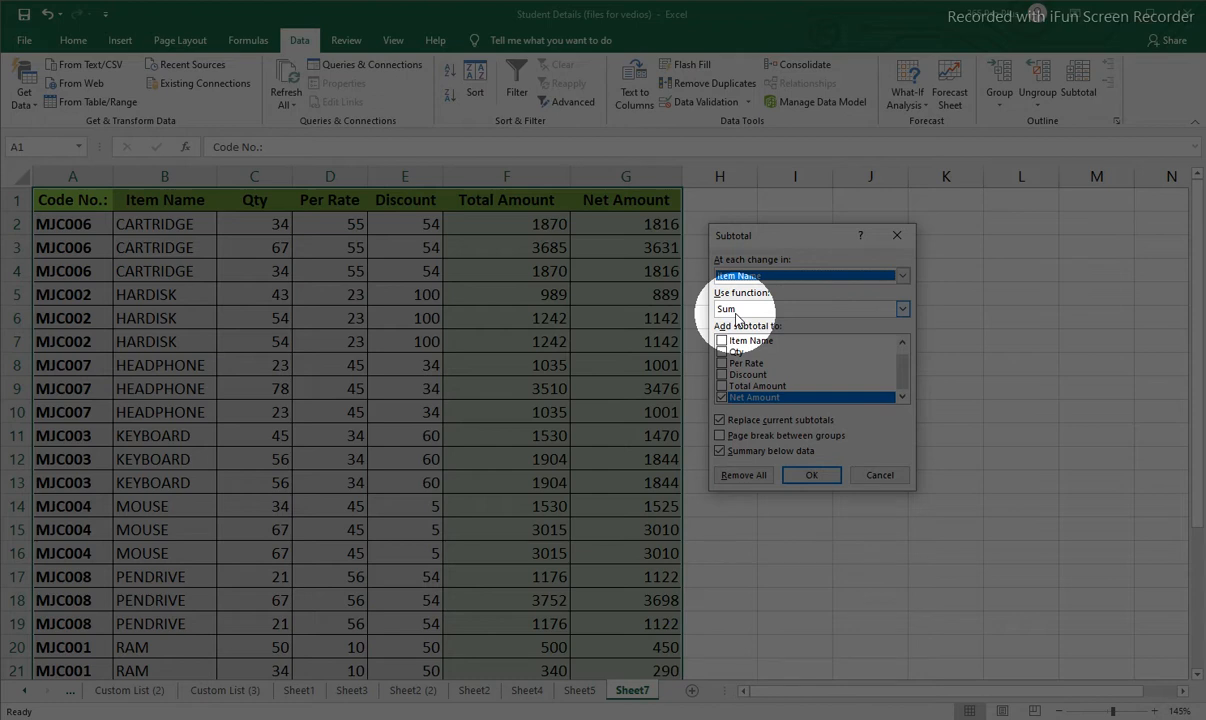
{"action": "left_click", "coordinate": [737, 316]}
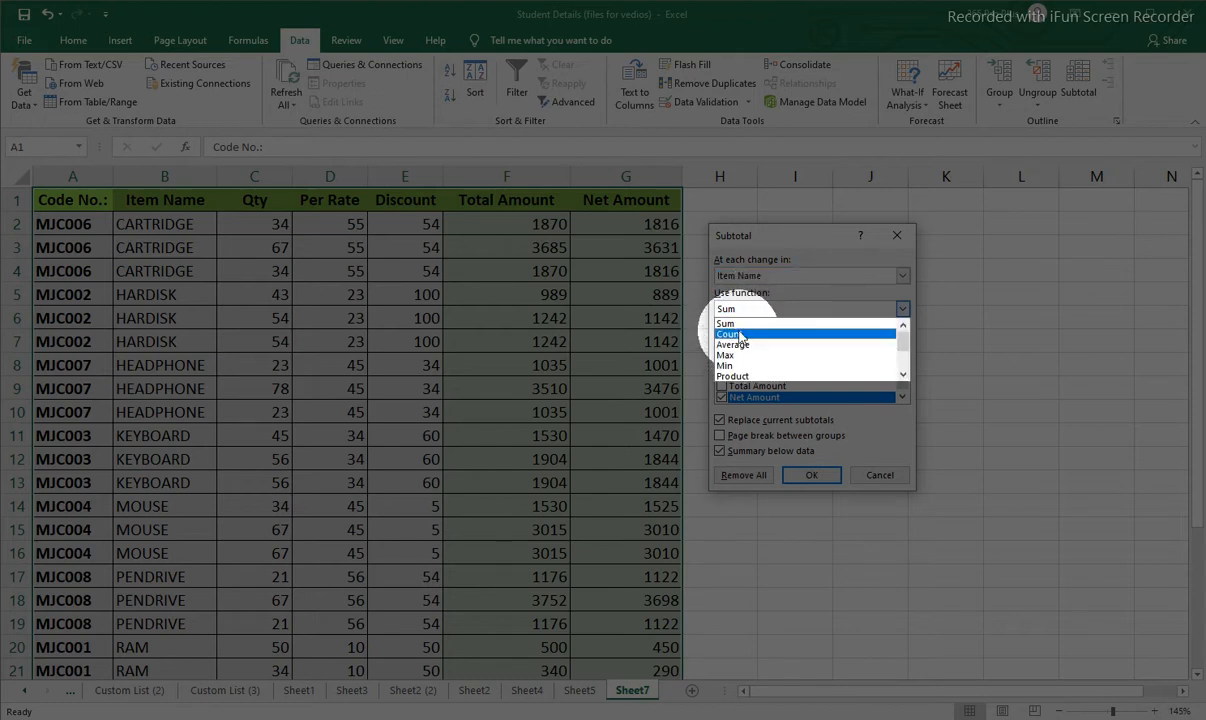
{"action": "left_click", "coordinate": [738, 326]}
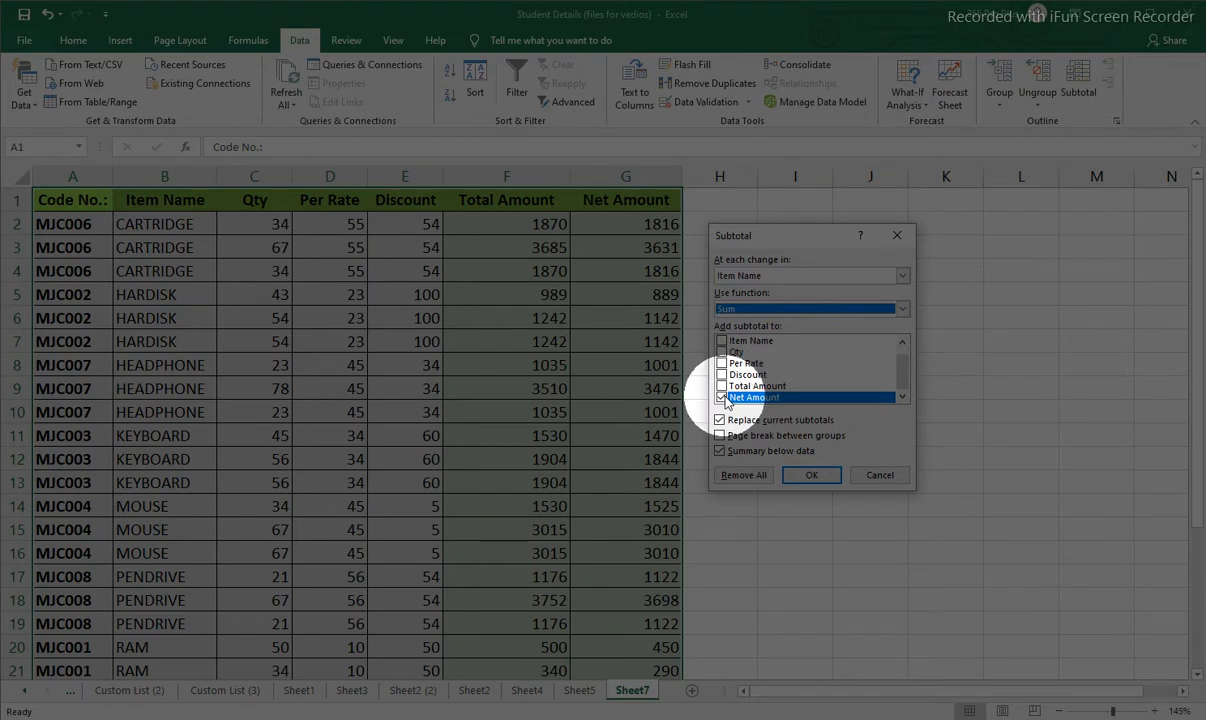
Include Discount and Qty along with Net Amount, apply the subtotals, and widen column B to fit its contents.
{"action": "left_click", "coordinate": [721, 375]}
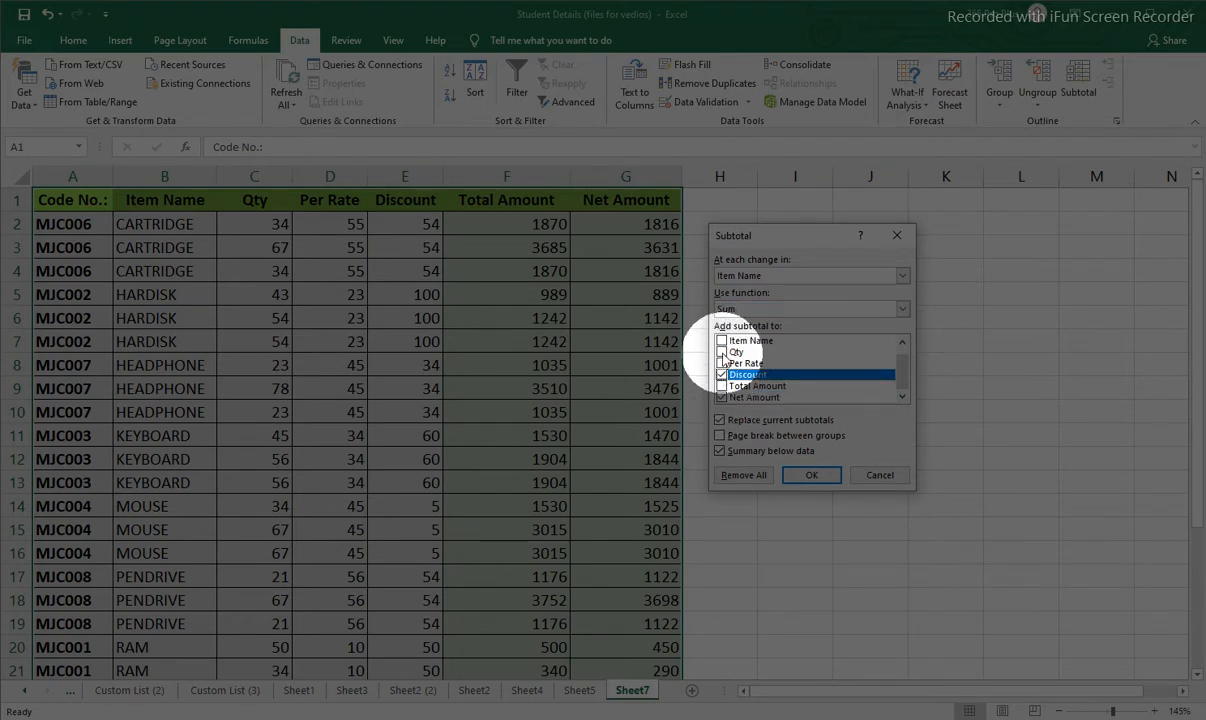
{"action": "left_click", "coordinate": [721, 353]}
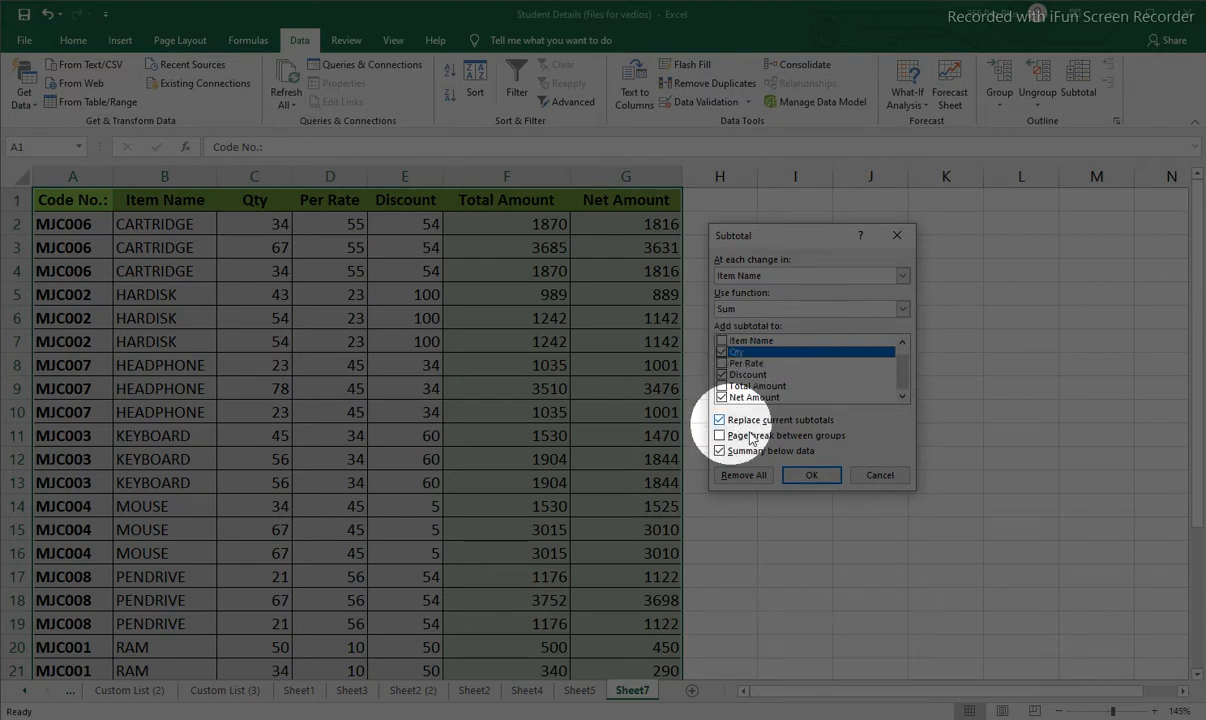
{"action": "left_click", "coordinate": [812, 476]}
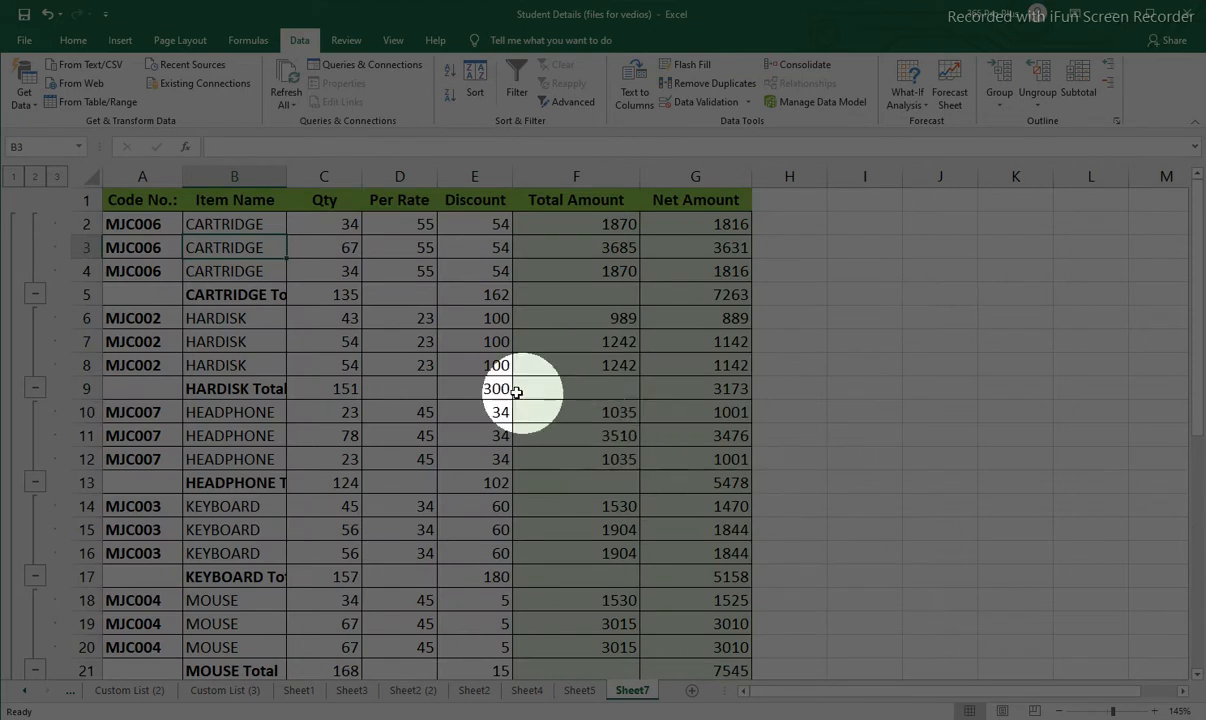
{"action": "double_click", "coordinate": [287, 176]}
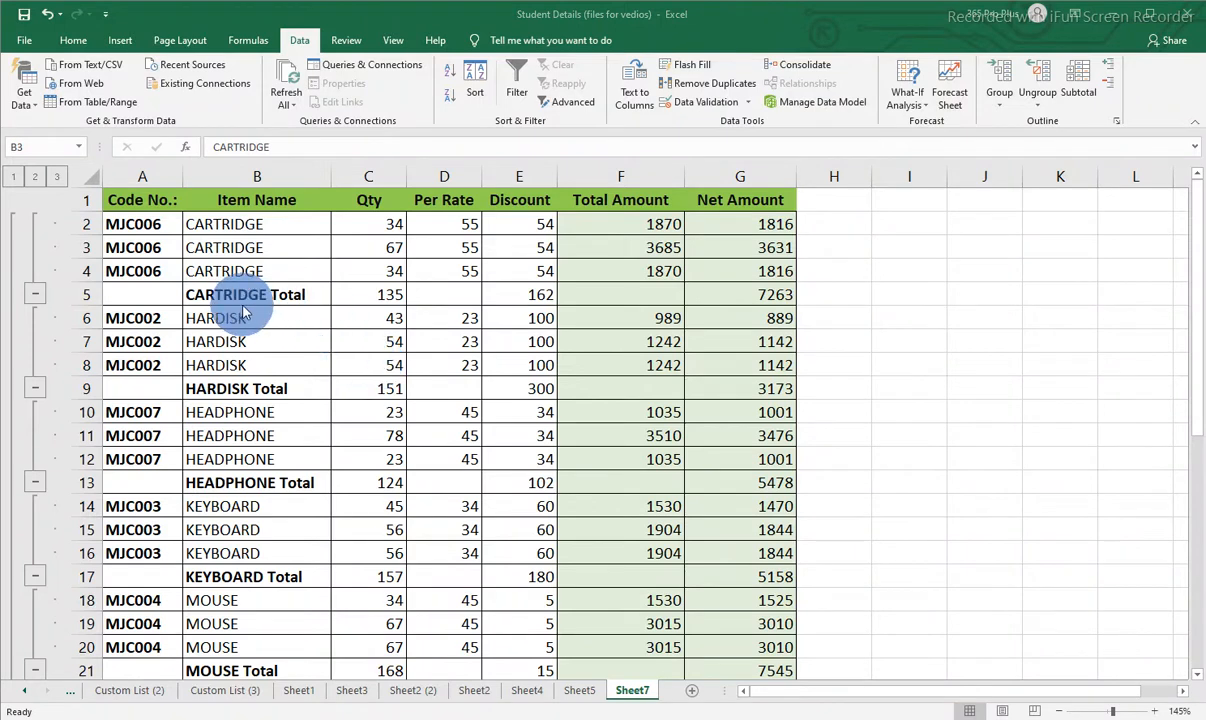
Examine the CARTRIDGE Total formulas for quantity, discount and net amount, plus the total rows of the other items.
{"action": "left_click", "coordinate": [390, 295]}
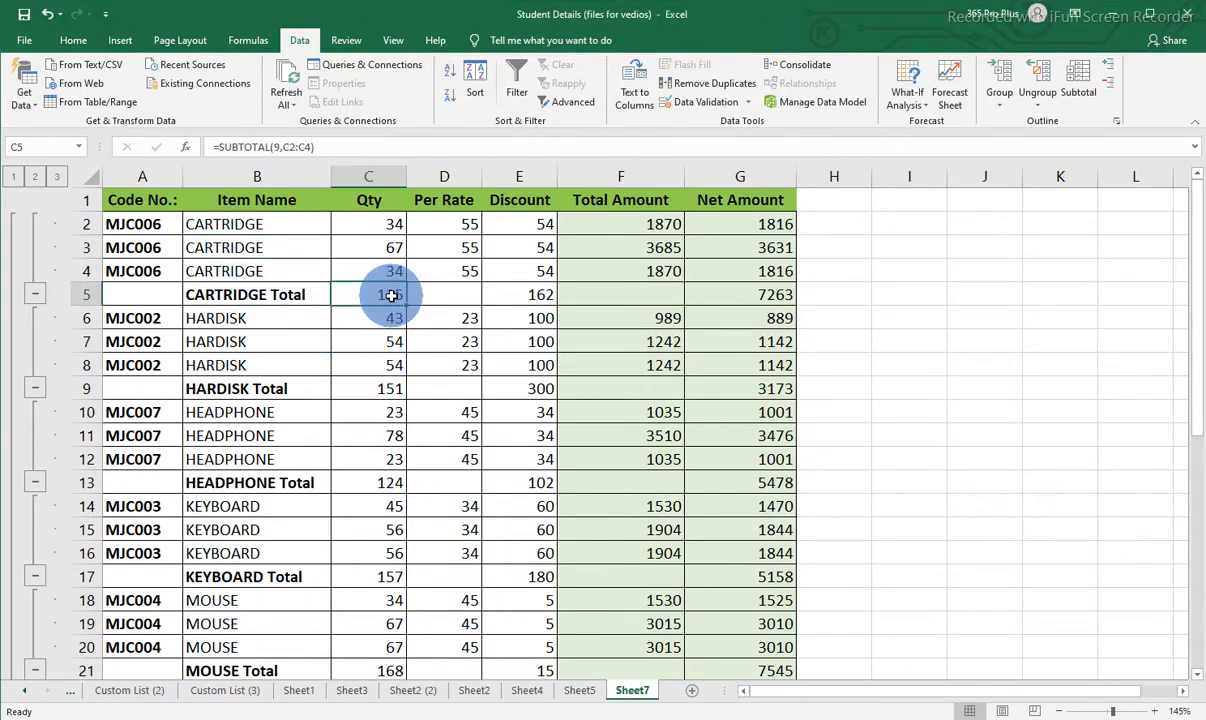
{"action": "left_click", "coordinate": [537, 296]}
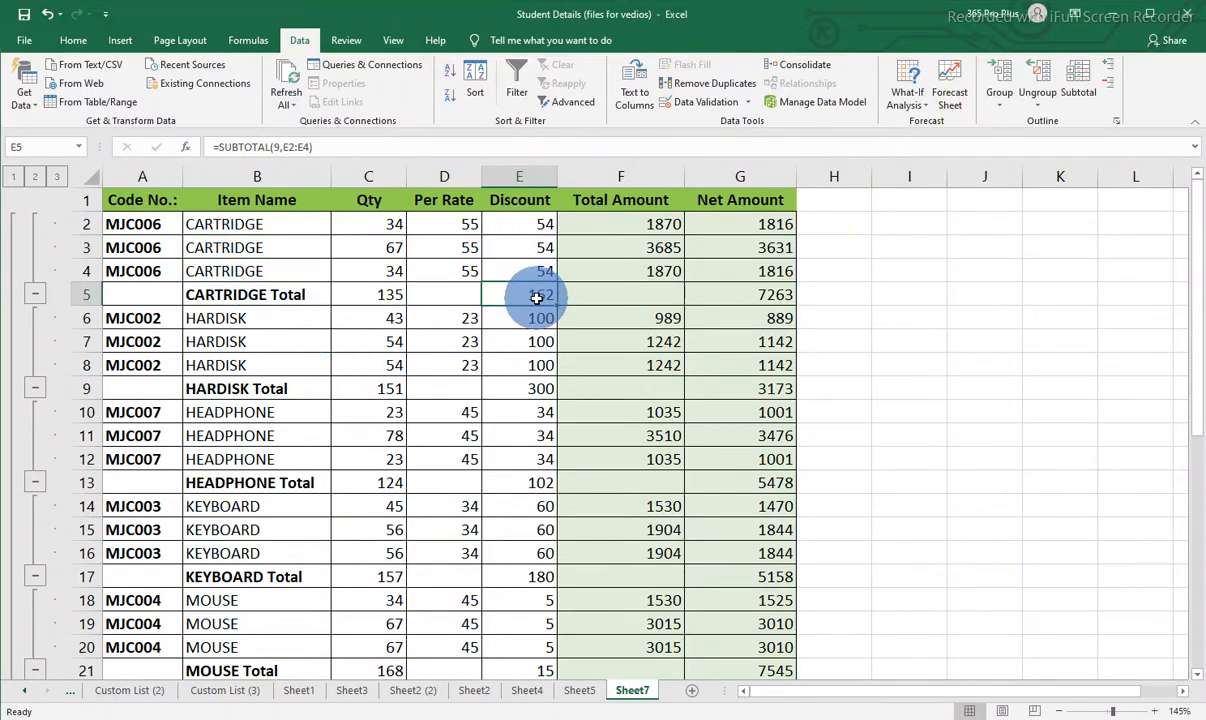
{"action": "left_click", "coordinate": [776, 295]}
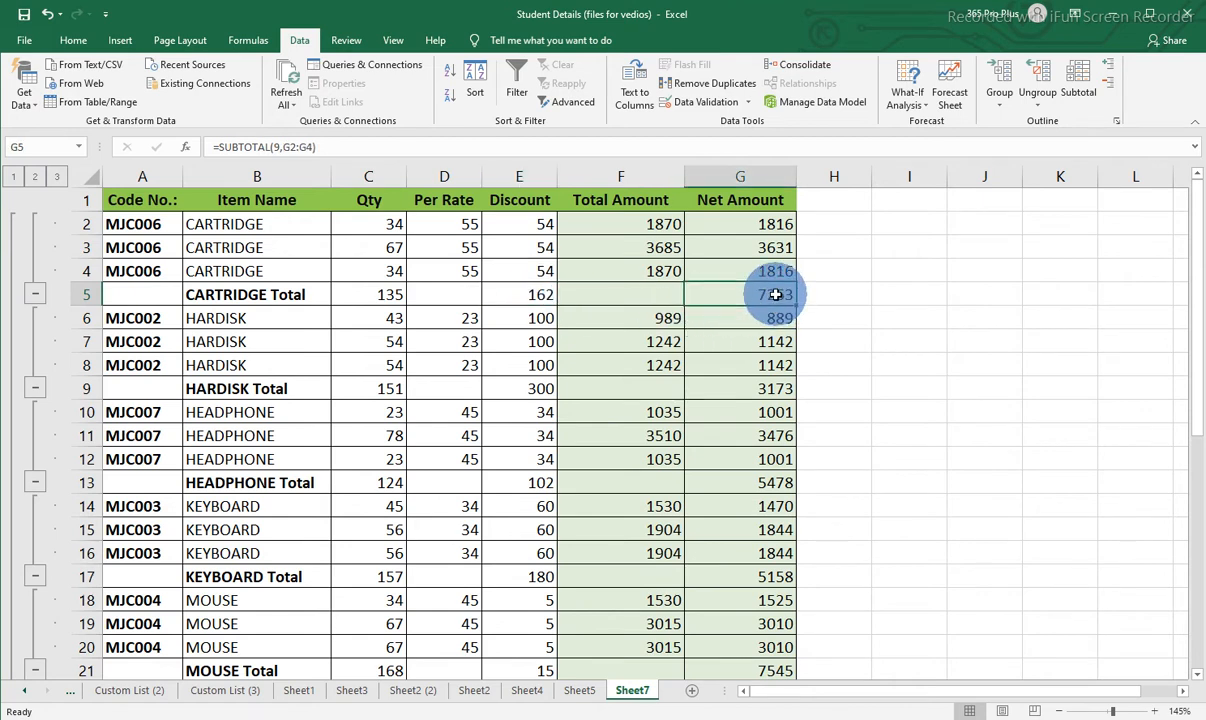
{"action": "left_click", "coordinate": [288, 388]}
{"action": "left_click", "coordinate": [286, 481]}
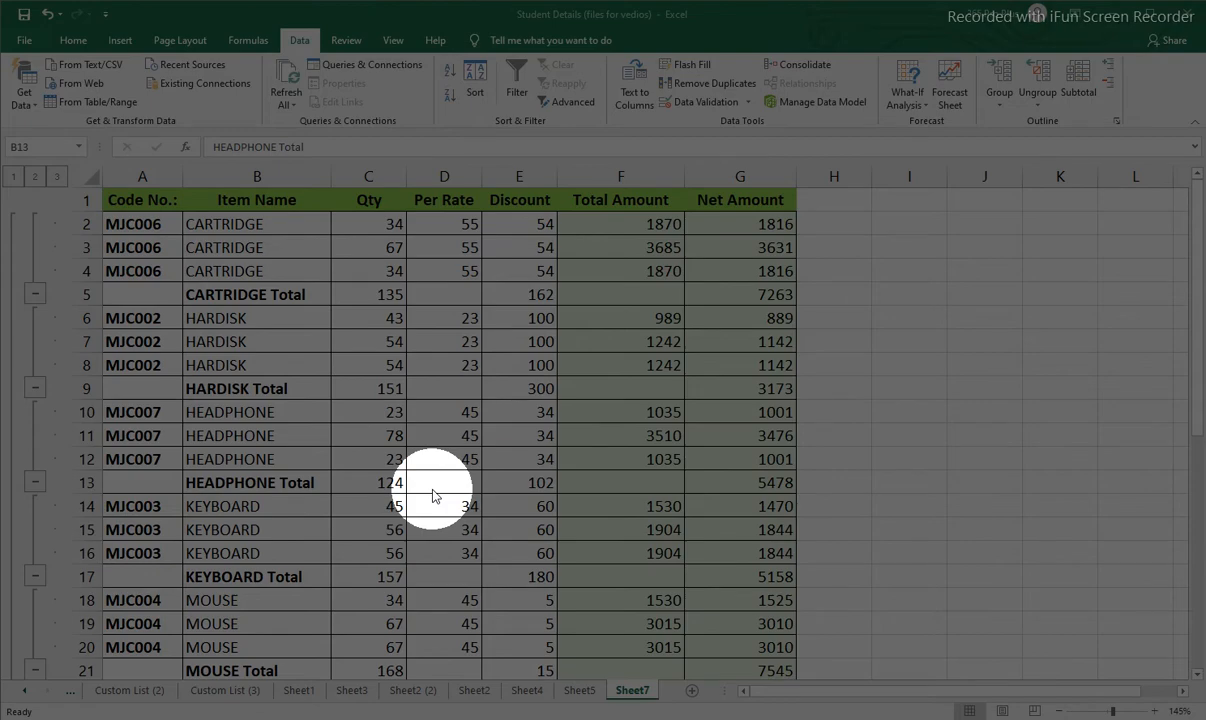
{"action": "scroll", "coordinate": [390, 384], "scroll_direction": "down", "scroll_amount": 4}
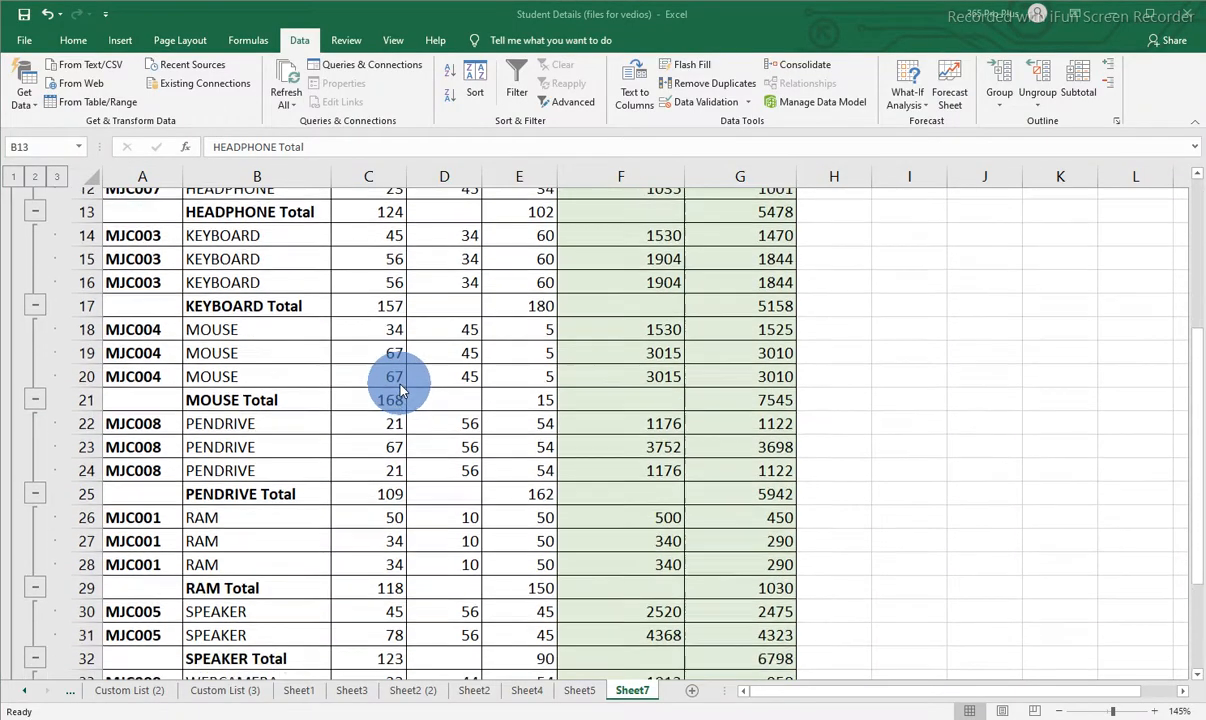
{"action": "scroll", "coordinate": [400, 390], "scroll_direction": "up", "scroll_amount": 4}
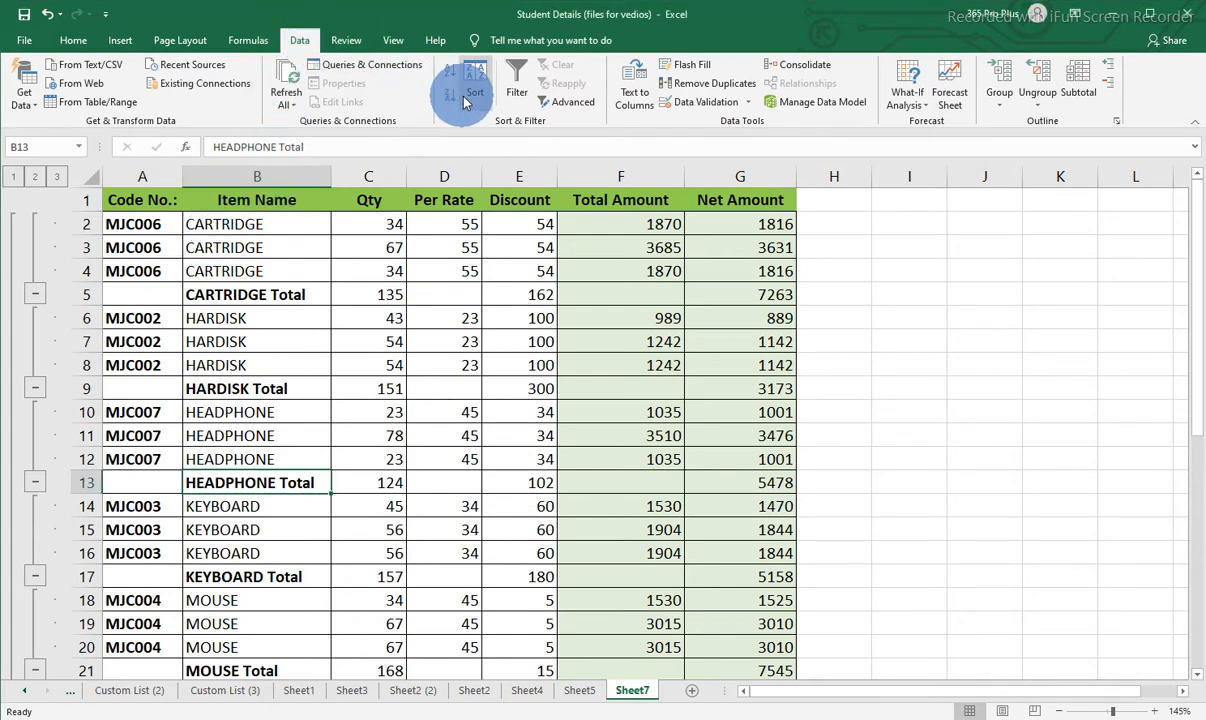
Turn on filtering, show only CARTRIDGE under Item Name, and check the Grand Total formulas for quantity, discount and net amount.
{"action": "left_click", "coordinate": [516, 100]}
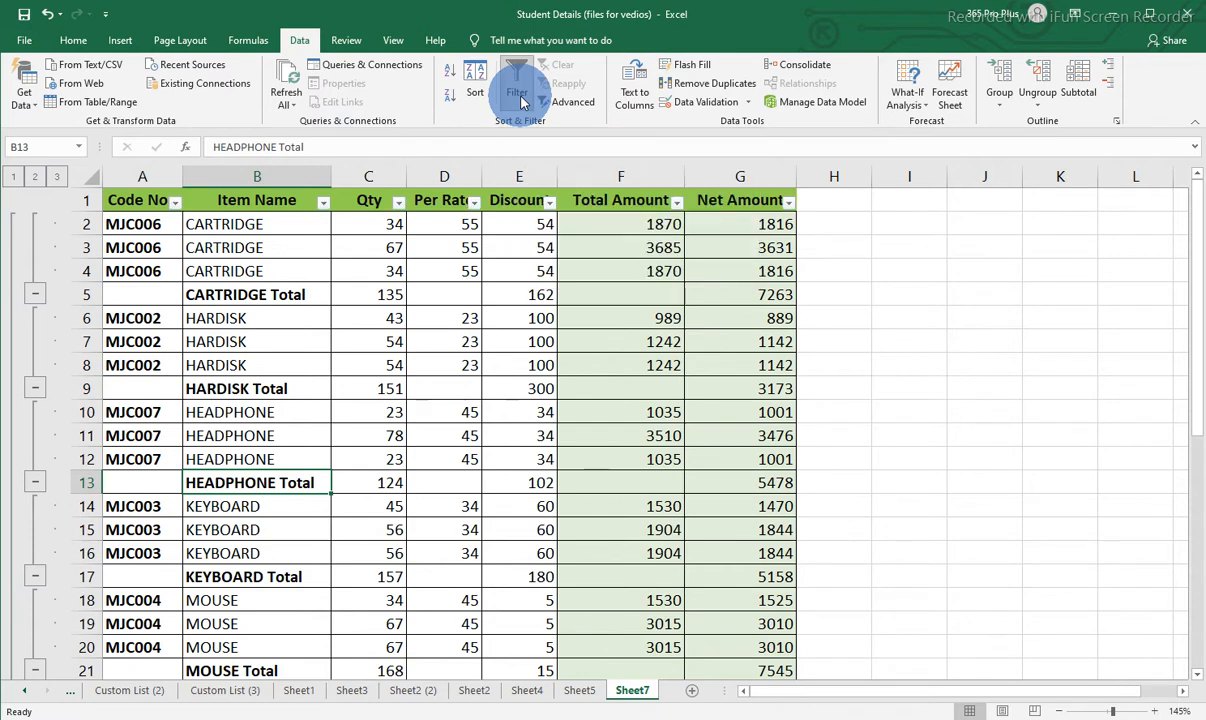
{"action": "left_click", "coordinate": [322, 204]}
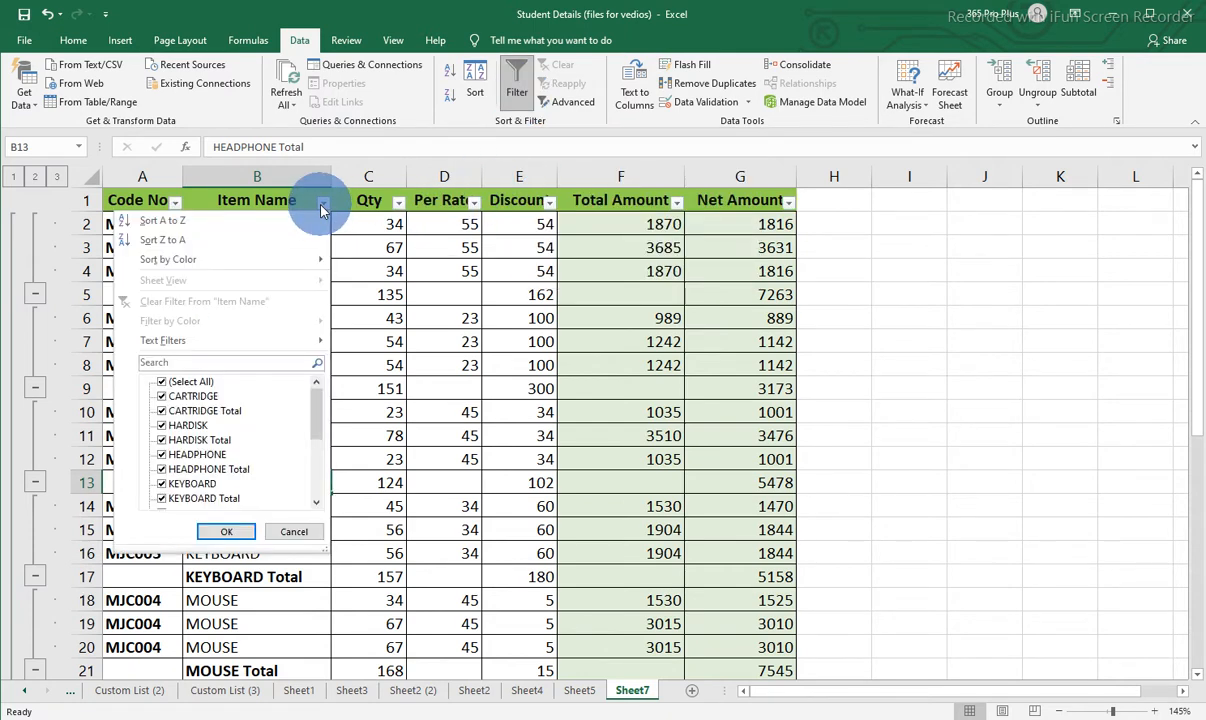
{"action": "left_click", "coordinate": [162, 396]}
{"action": "left_click", "coordinate": [220, 533]}
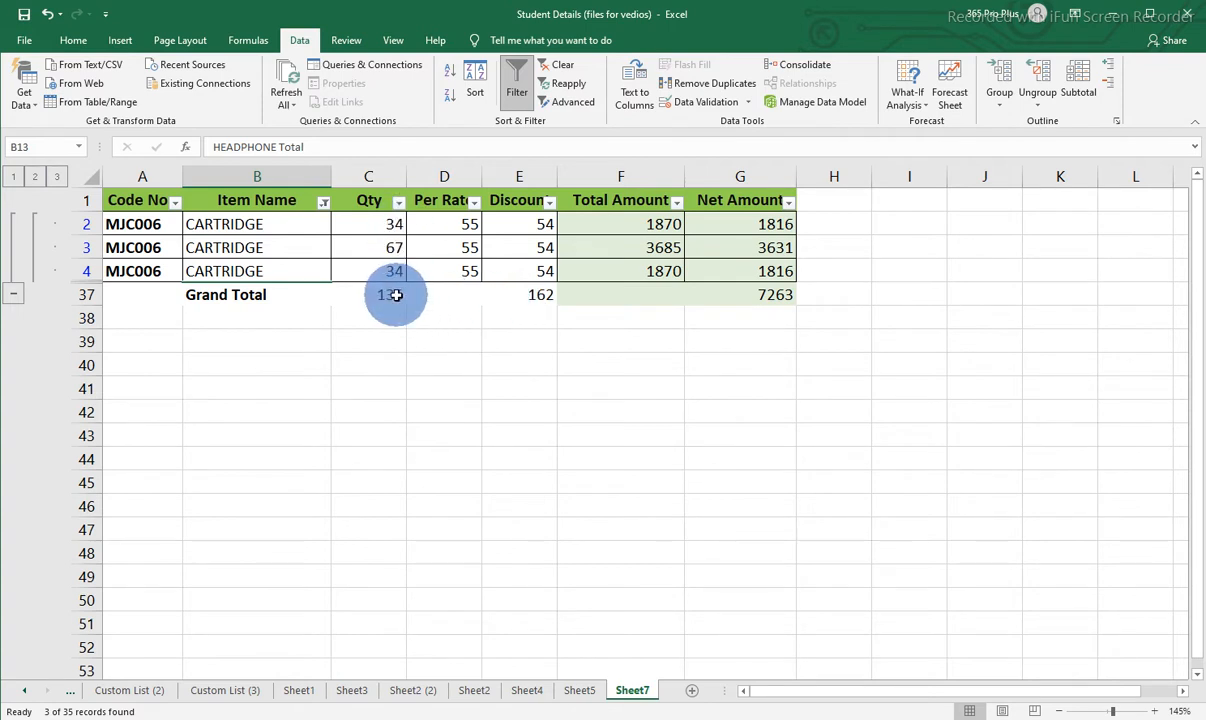
{"action": "left_click", "coordinate": [380, 296]}
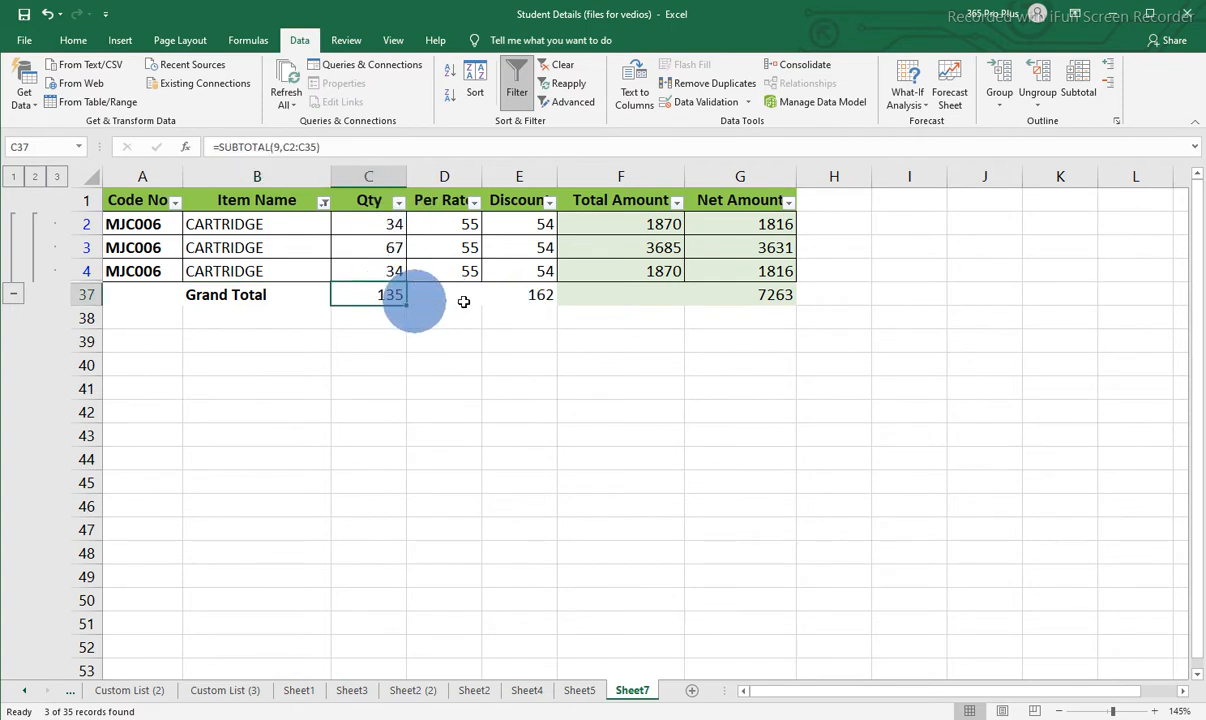
{"action": "left_click", "coordinate": [538, 297]}
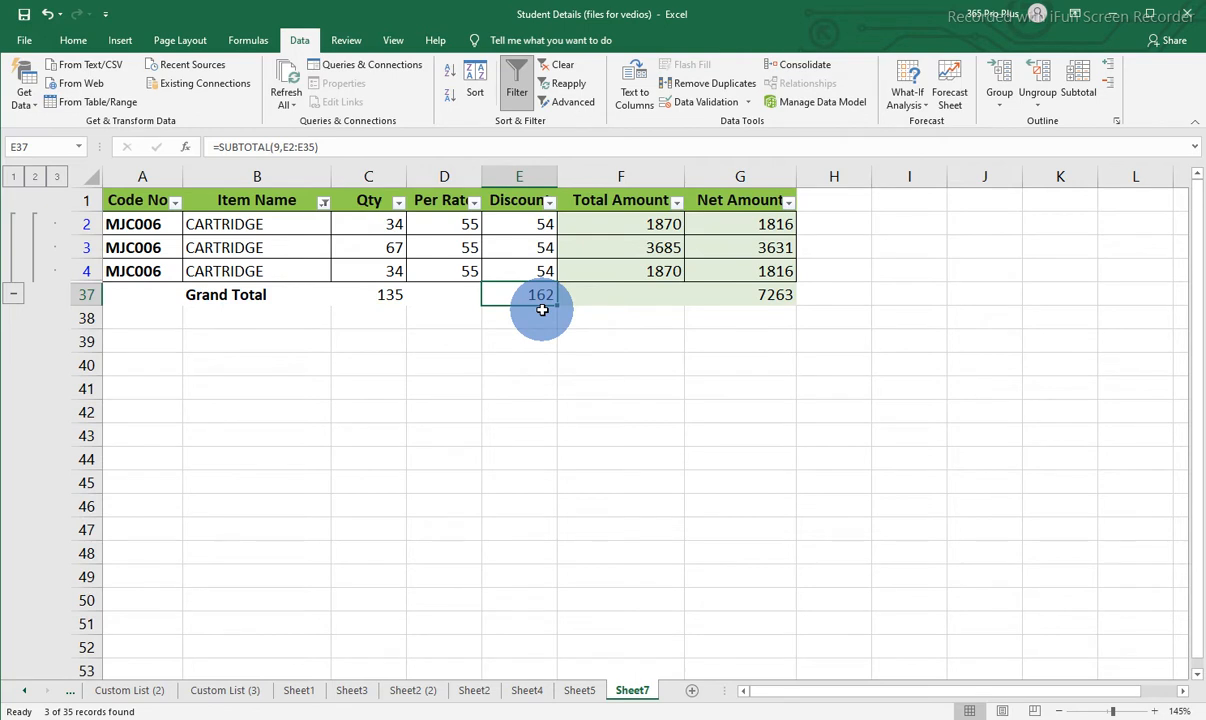
{"action": "left_click", "coordinate": [764, 298]}
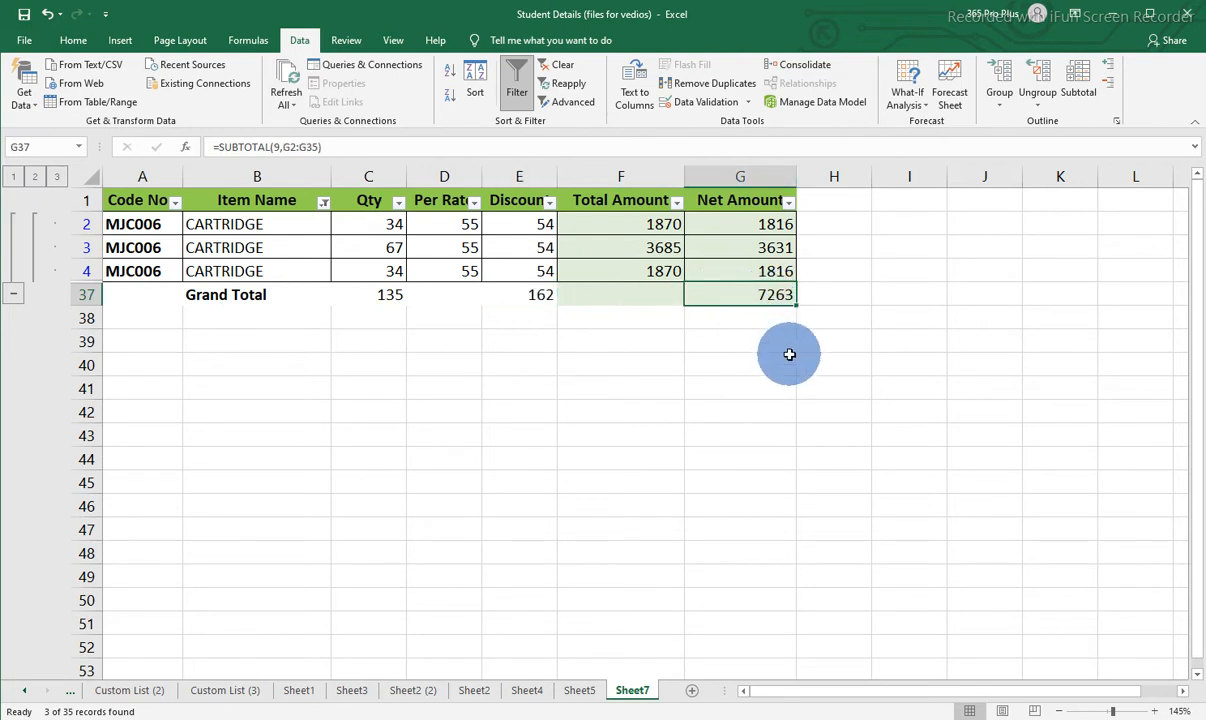
Add HEADPHONE to the Item Name filter and check the Grand Total row's quantity, discount and net amount.
{"action": "left_click", "coordinate": [323, 203]}
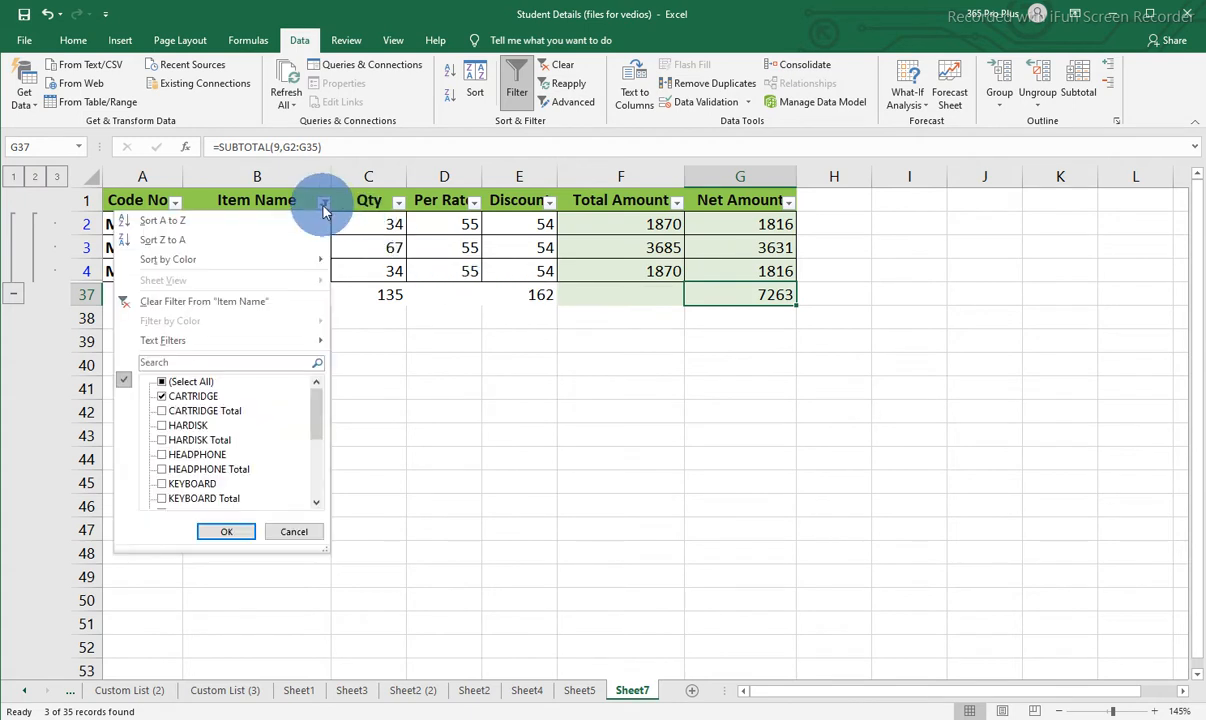
{"action": "left_click", "coordinate": [162, 456]}
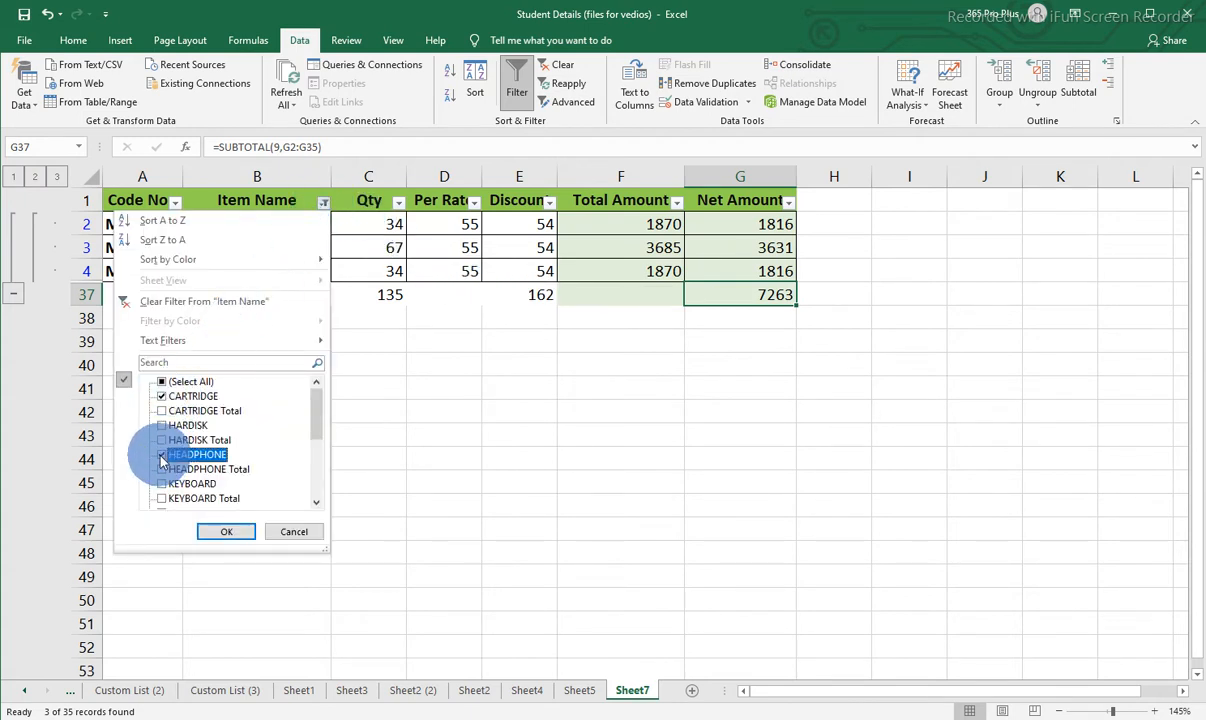
{"action": "left_click", "coordinate": [221, 535]}
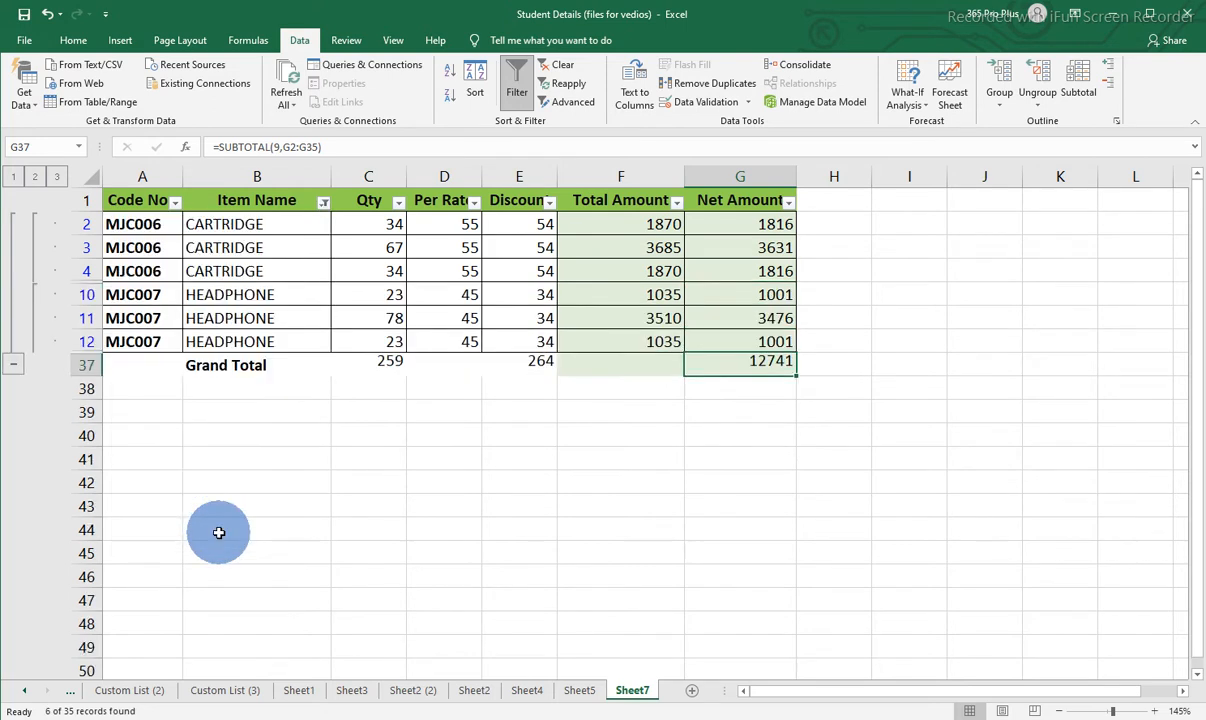
{"action": "left_click", "coordinate": [389, 367]}
{"action": "left_click", "coordinate": [534, 367]}
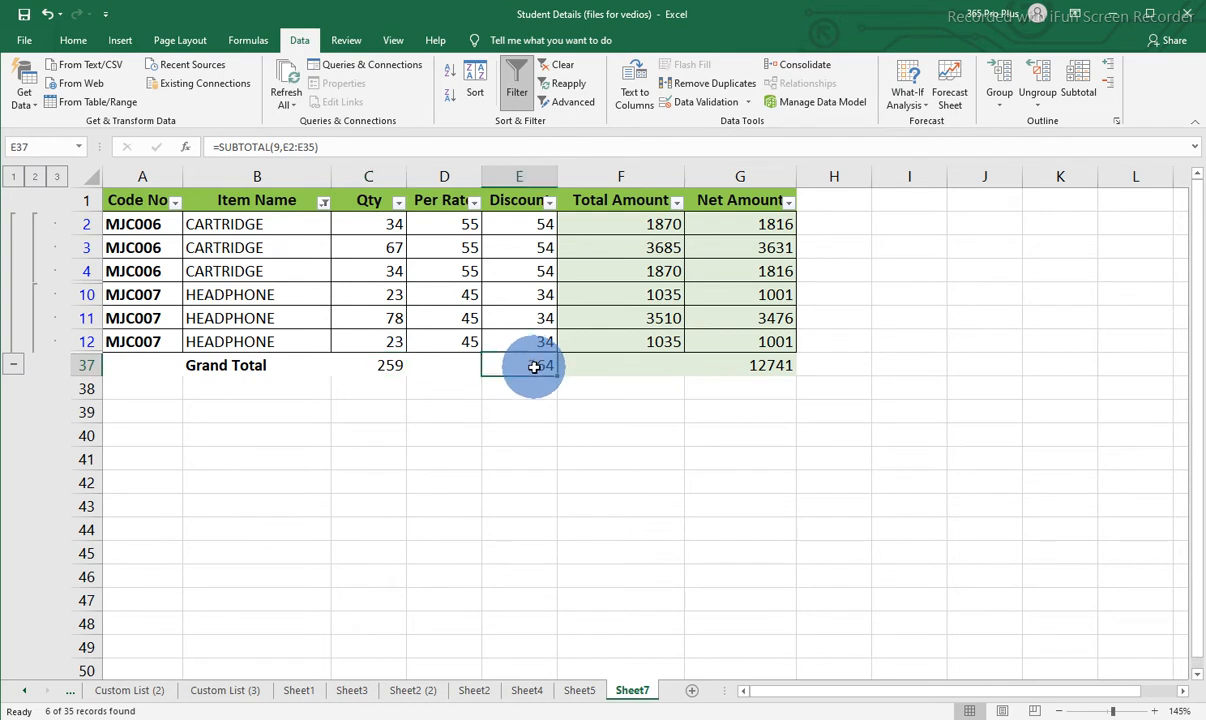
{"action": "left_click", "coordinate": [762, 366]}
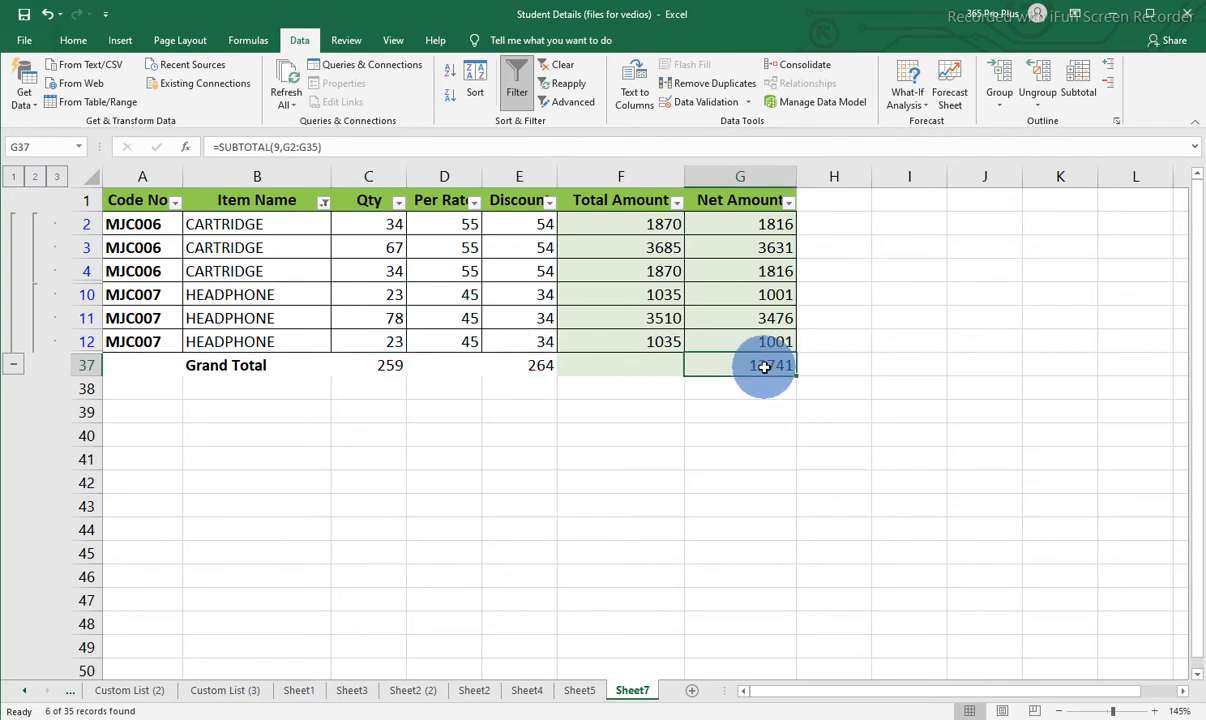
Clear the Item Name filter and examine the Grand Total row's quantity, discount and net amount for all items.
{"action": "left_click", "coordinate": [323, 203]}
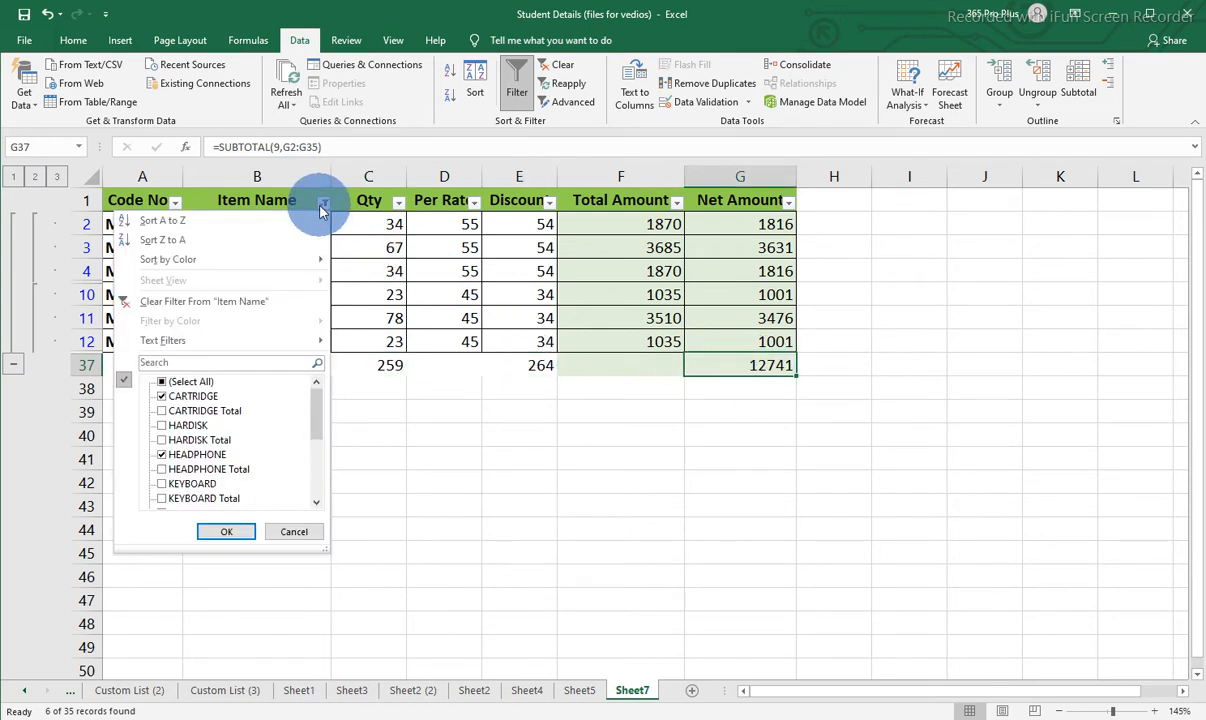
{"action": "left_click", "coordinate": [243, 303]}
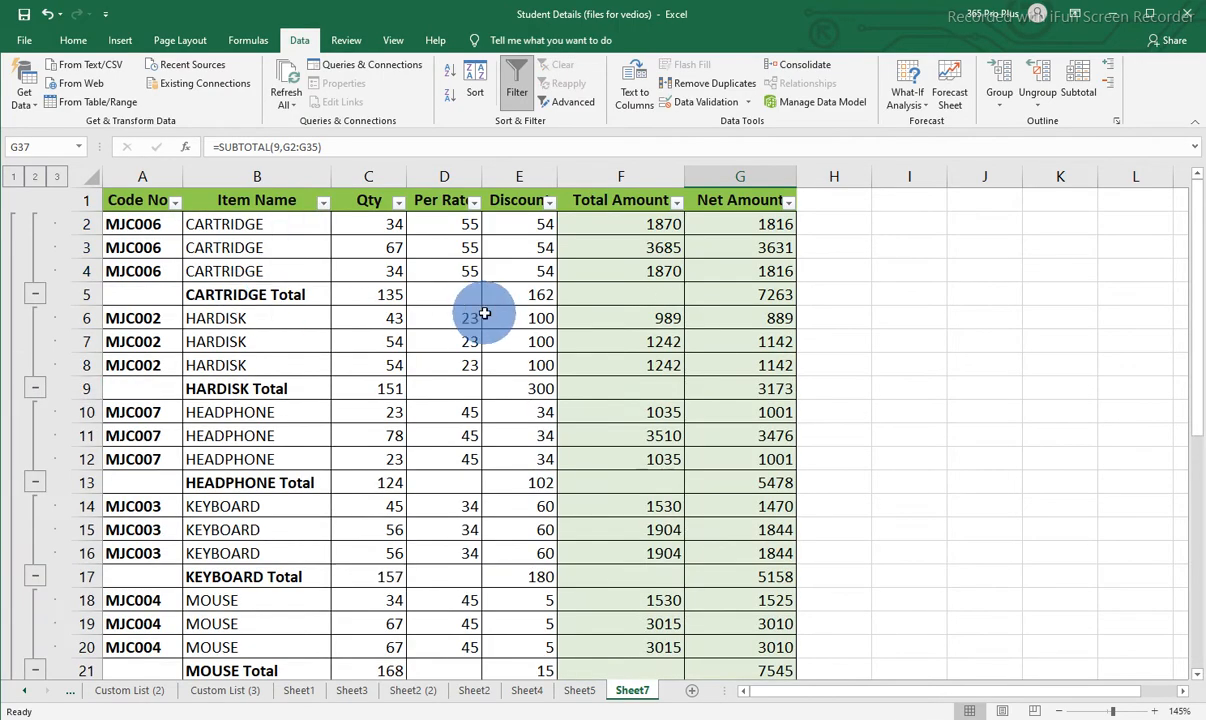
{"action": "scroll", "coordinate": [485, 310], "scroll_direction": "down", "scroll_amount": 6}
{"action": "scroll", "coordinate": [509, 342], "scroll_direction": "down", "scroll_amount": 3}
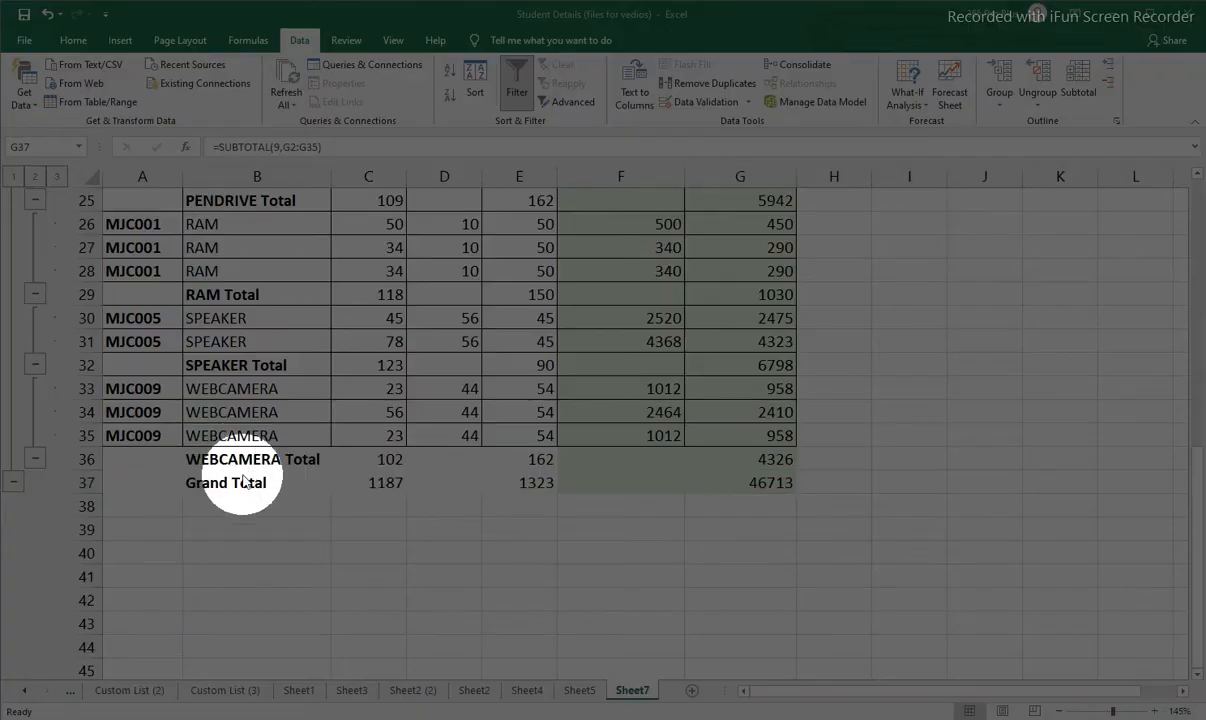
{"action": "left_click", "coordinate": [380, 485]}
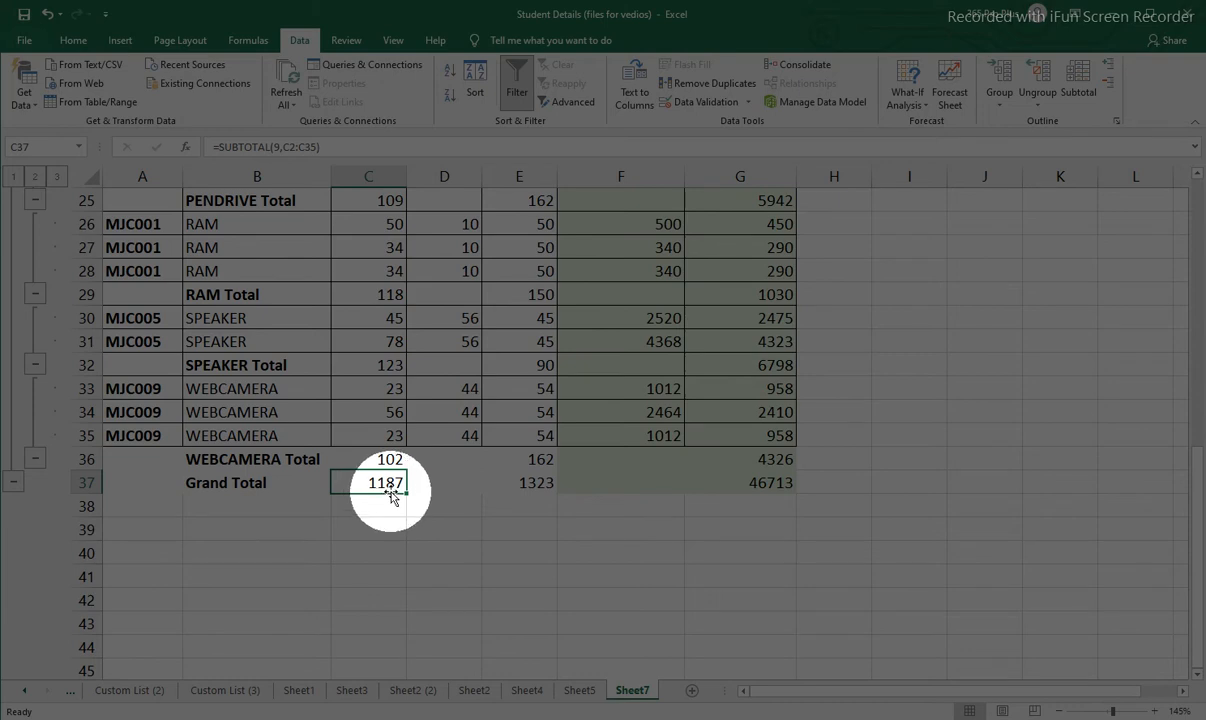
{"action": "left_click", "coordinate": [524, 486]}
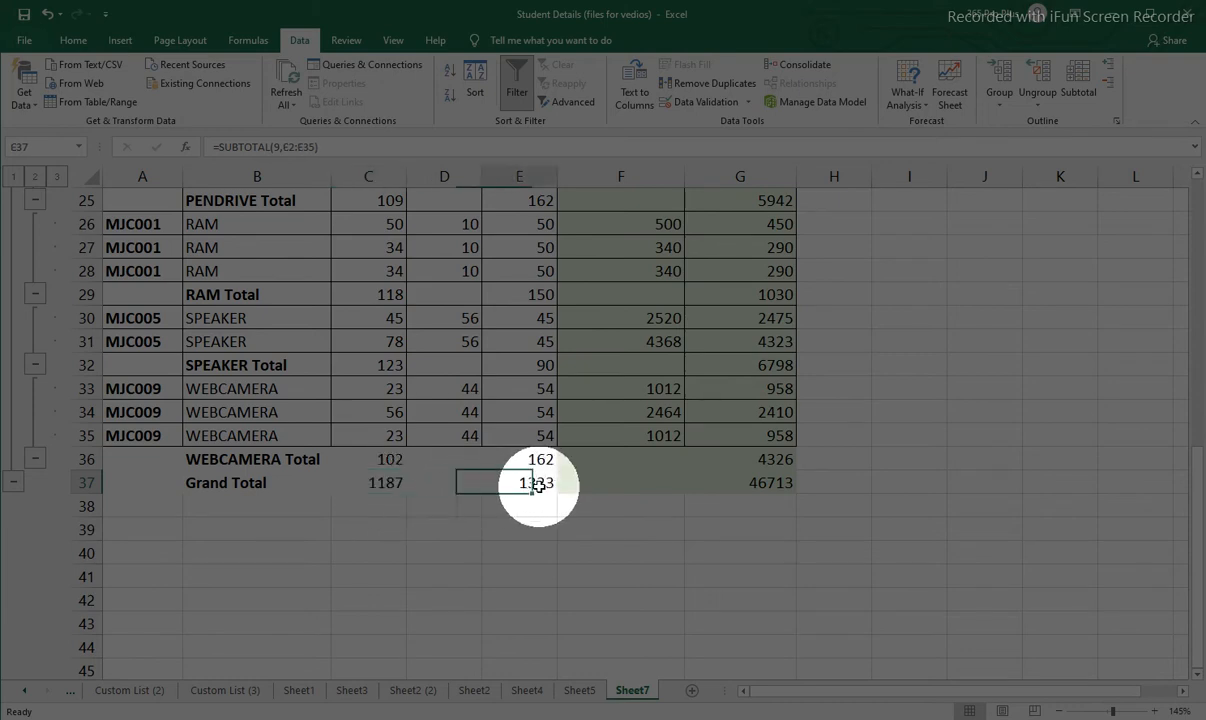
{"action": "left_click", "coordinate": [772, 484]}
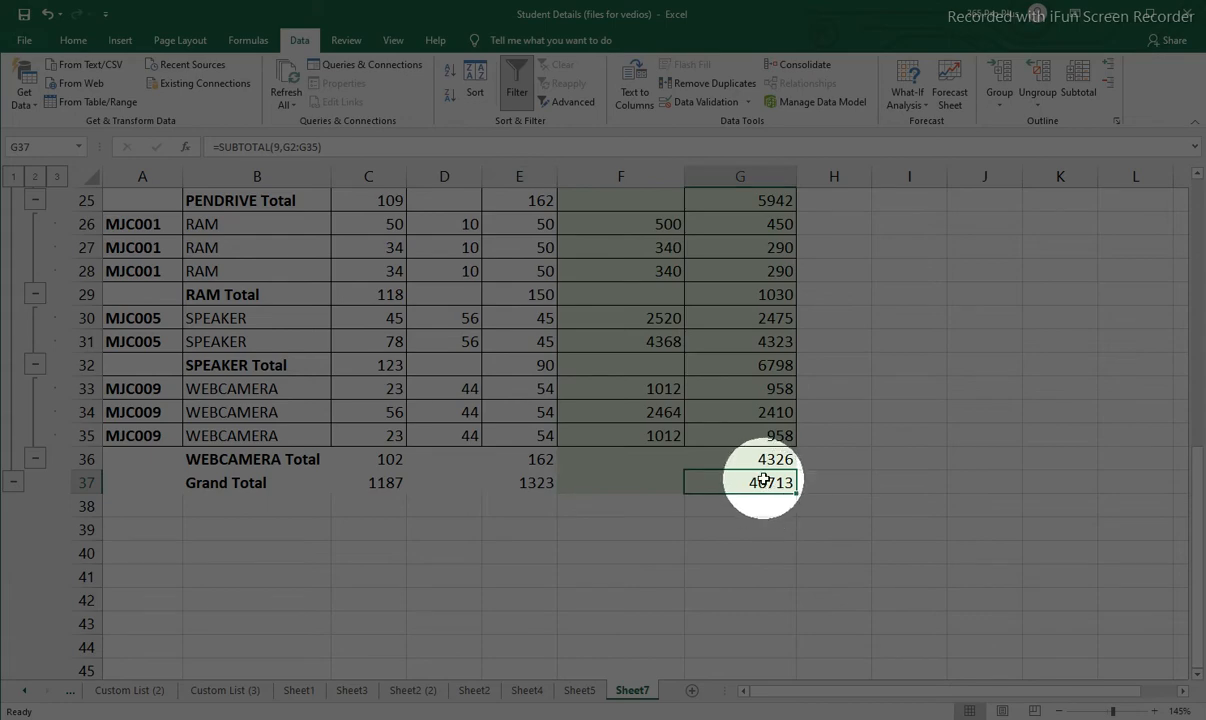
{"action": "scroll", "coordinate": [663, 469], "scroll_direction": "up", "scroll_amount": 8}
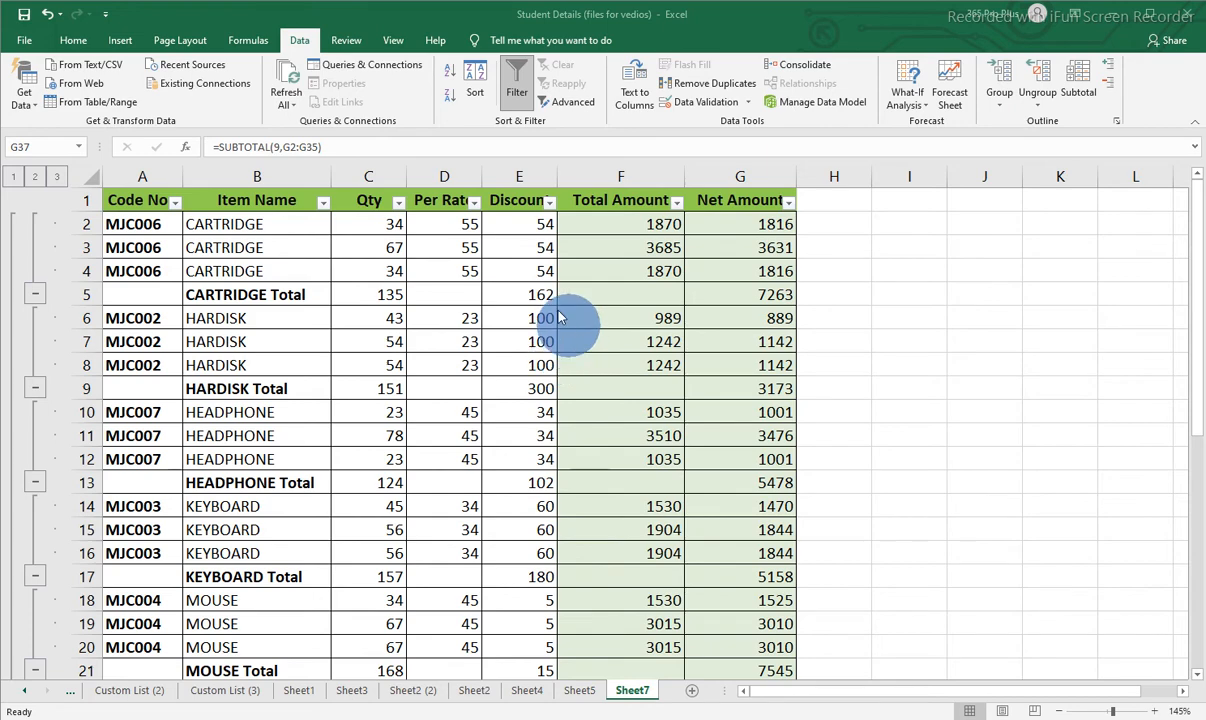
Switch to the student exam table on Sheet5 and sort it by EXAM in ascending order.
{"action": "left_click", "coordinate": [580, 691]}
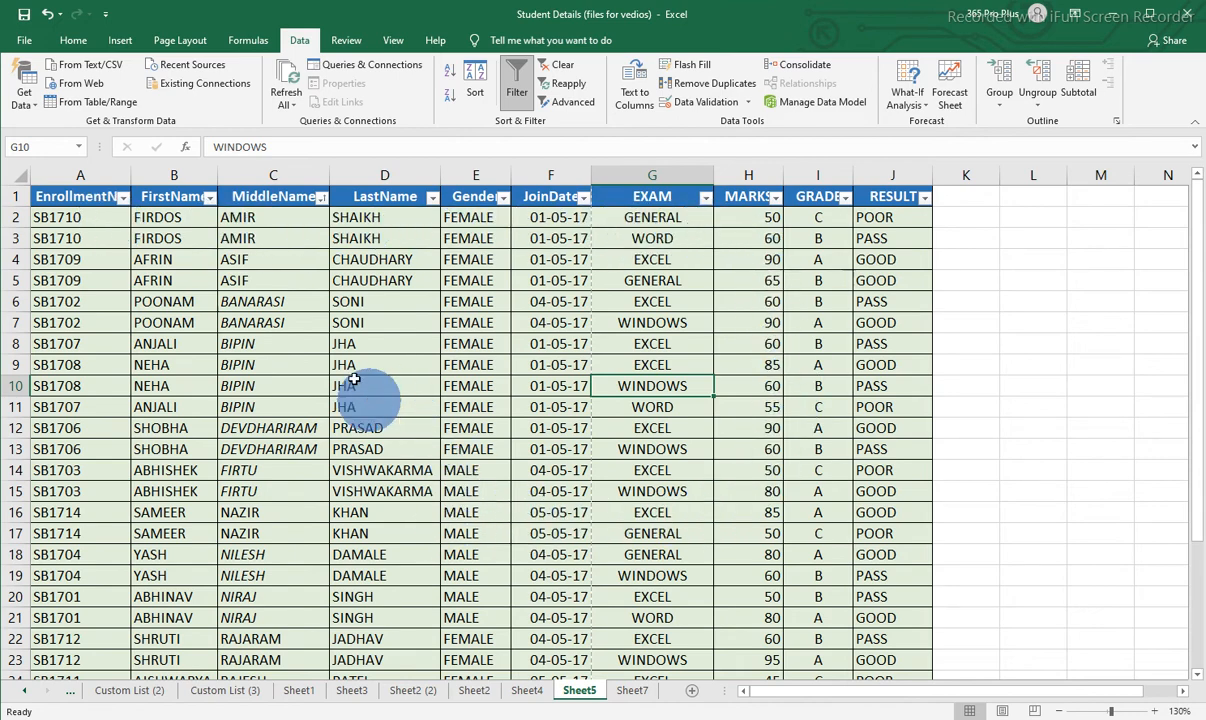
{"action": "left_click", "coordinate": [648, 222]}
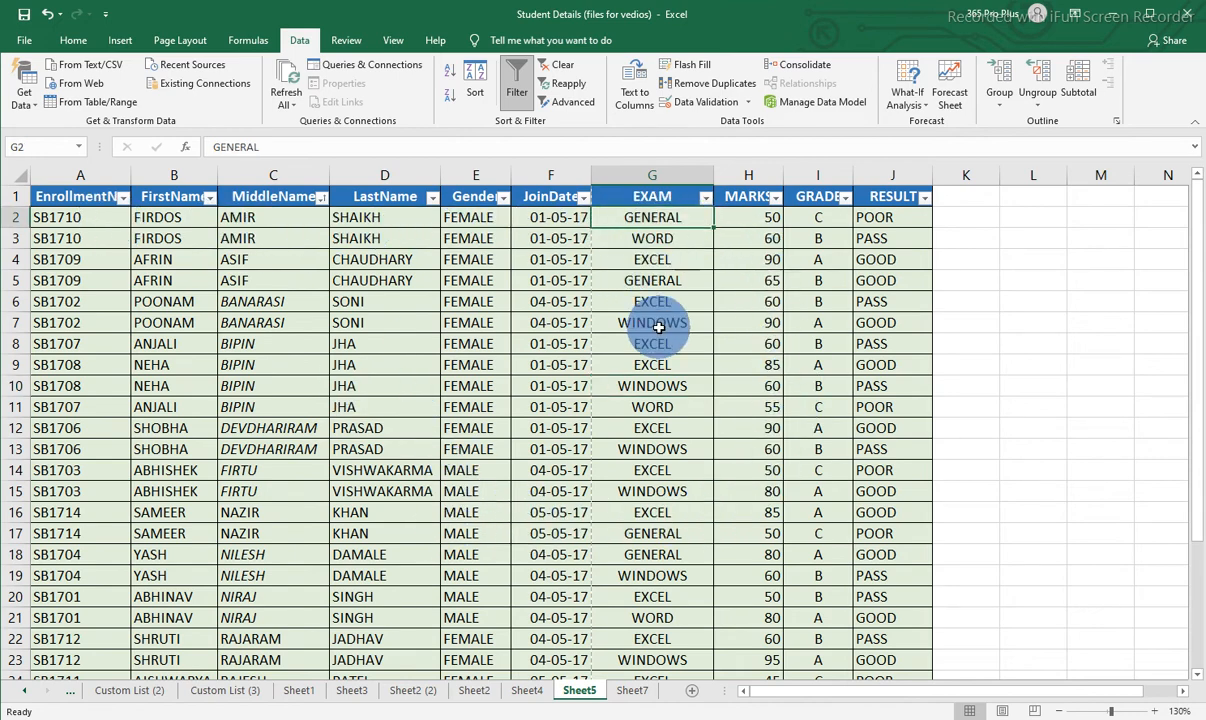
{"action": "left_click", "coordinate": [649, 240]}
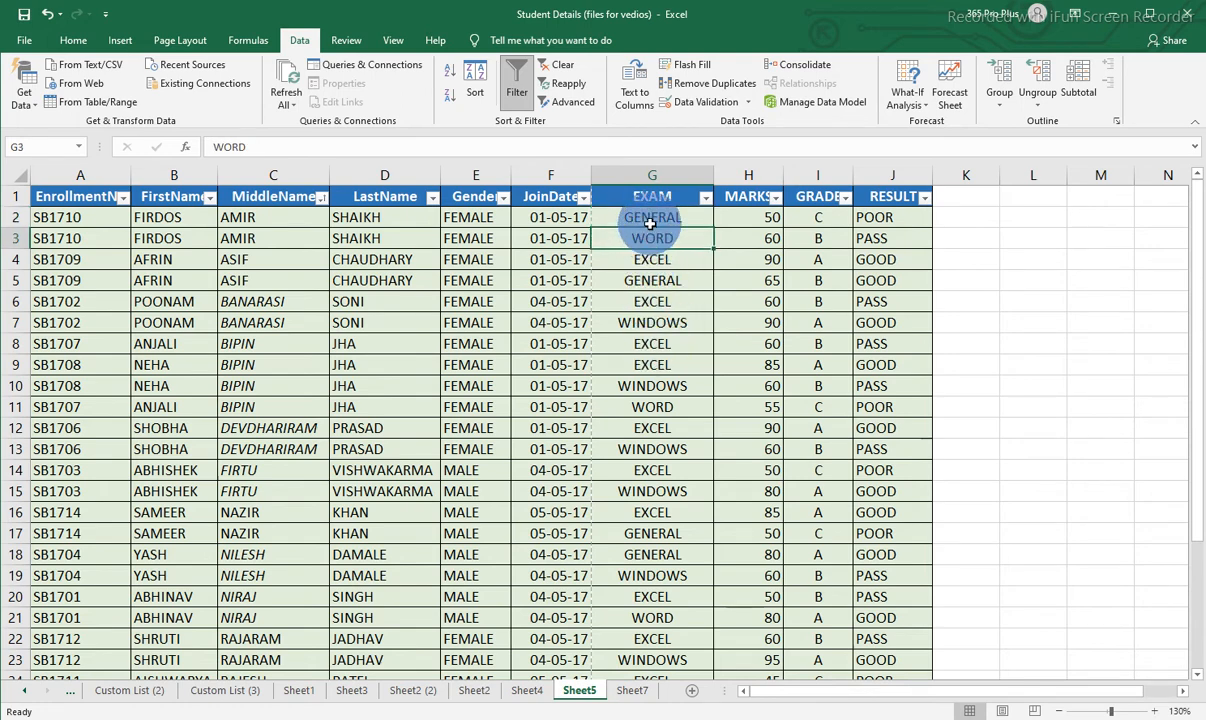
{"action": "left_click", "coordinate": [650, 223]}
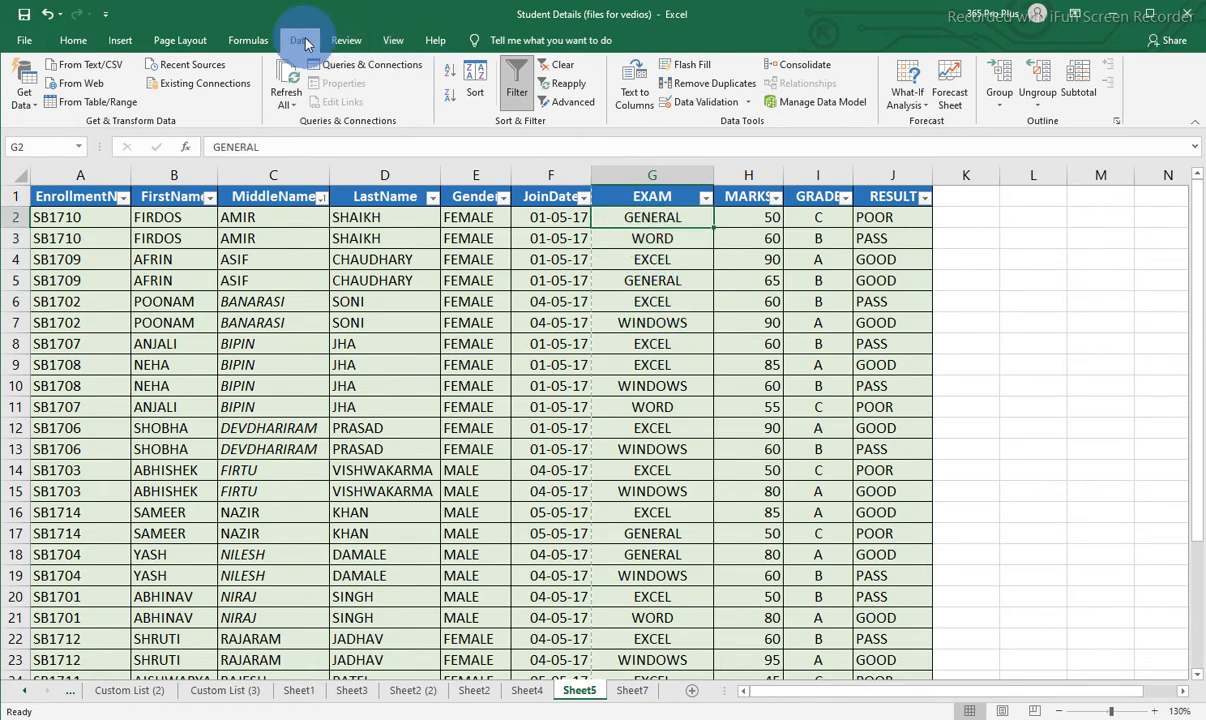
{"action": "left_click", "coordinate": [450, 75]}
Examine how the EXAM column groups the EXCEL, GENERAL and other exams, and review the marks of the EXCEL rows.
{"action": "left_click_drag", "start_coordinate": [677, 213], "coordinate": [689, 469]}
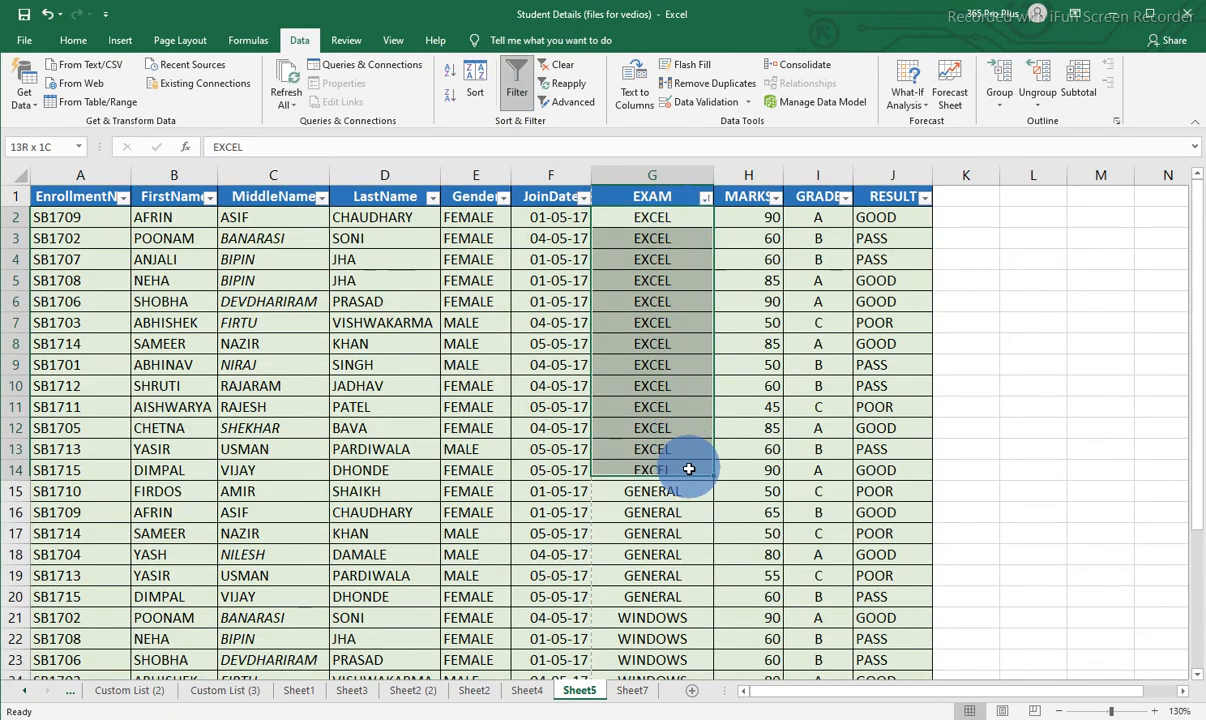
{"action": "scroll", "coordinate": [691, 464], "scroll_direction": "down", "scroll_amount": 1}
{"action": "left_click_drag", "start_coordinate": [692, 423], "coordinate": [692, 530]}
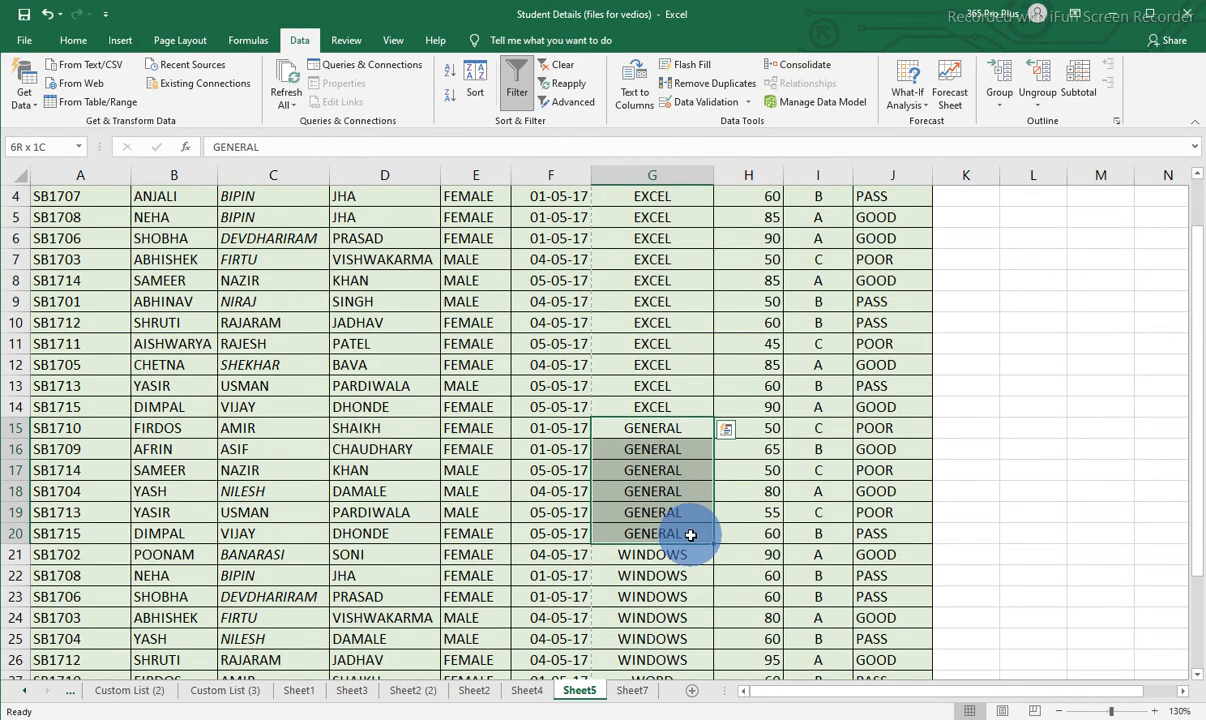
{"action": "scroll", "coordinate": [688, 535], "scroll_direction": "down", "scroll_amount": 1}
{"action": "scroll", "coordinate": [667, 540], "scroll_direction": "up", "scroll_amount": 2}
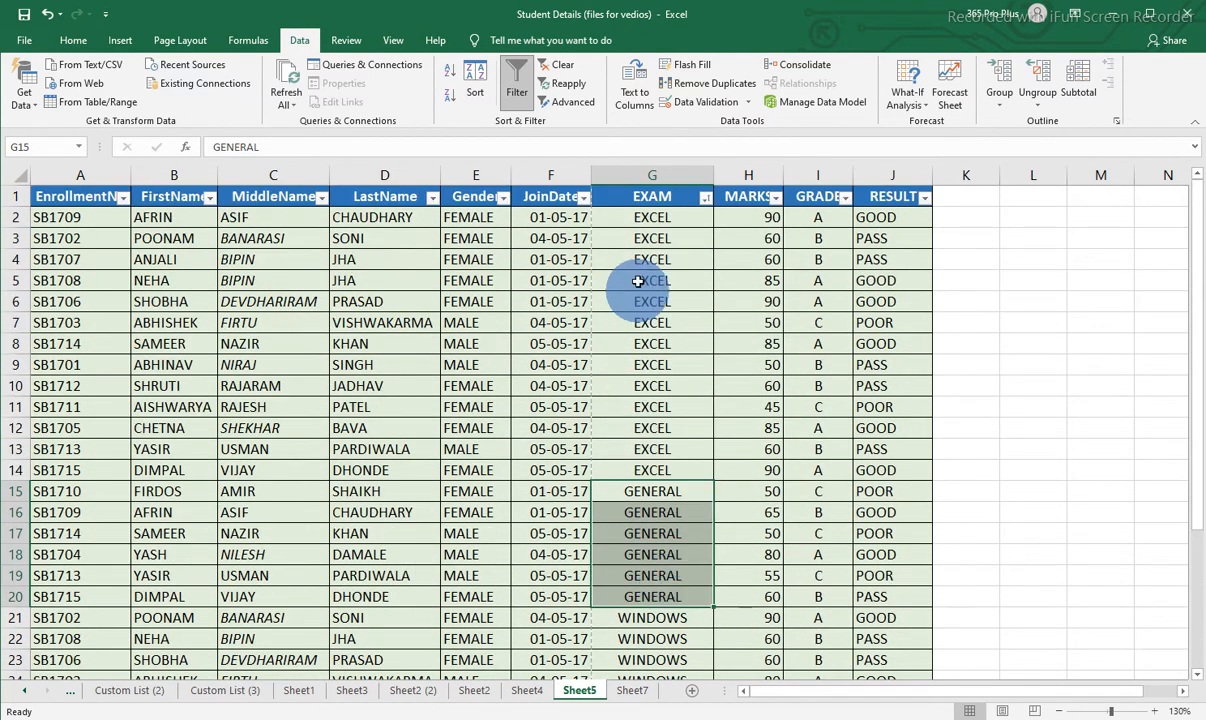
{"action": "left_click", "coordinate": [652, 218]}
{"action": "left_click_drag", "start_coordinate": [762, 221], "coordinate": [777, 415]}
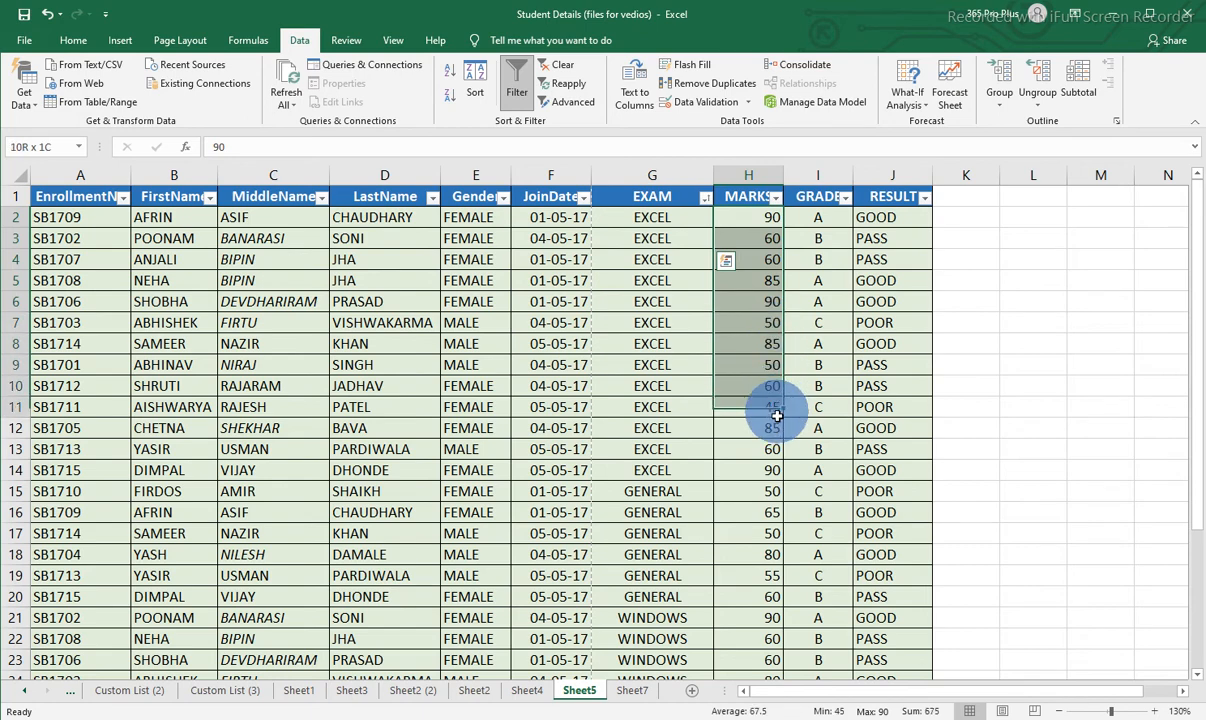
{"action": "left_click", "coordinate": [740, 477]}
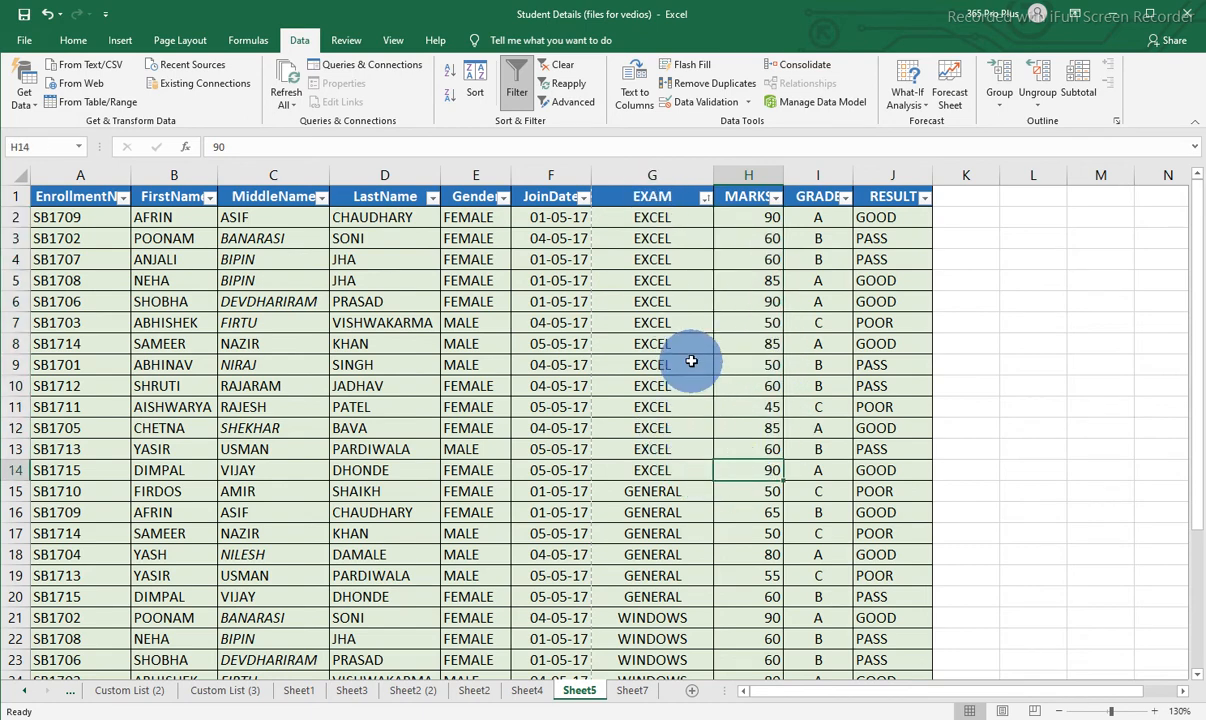
Add subtotals to the student table at each change in EXAM, using Sum on the MARKS column.
{"action": "left_click", "coordinate": [662, 324]}
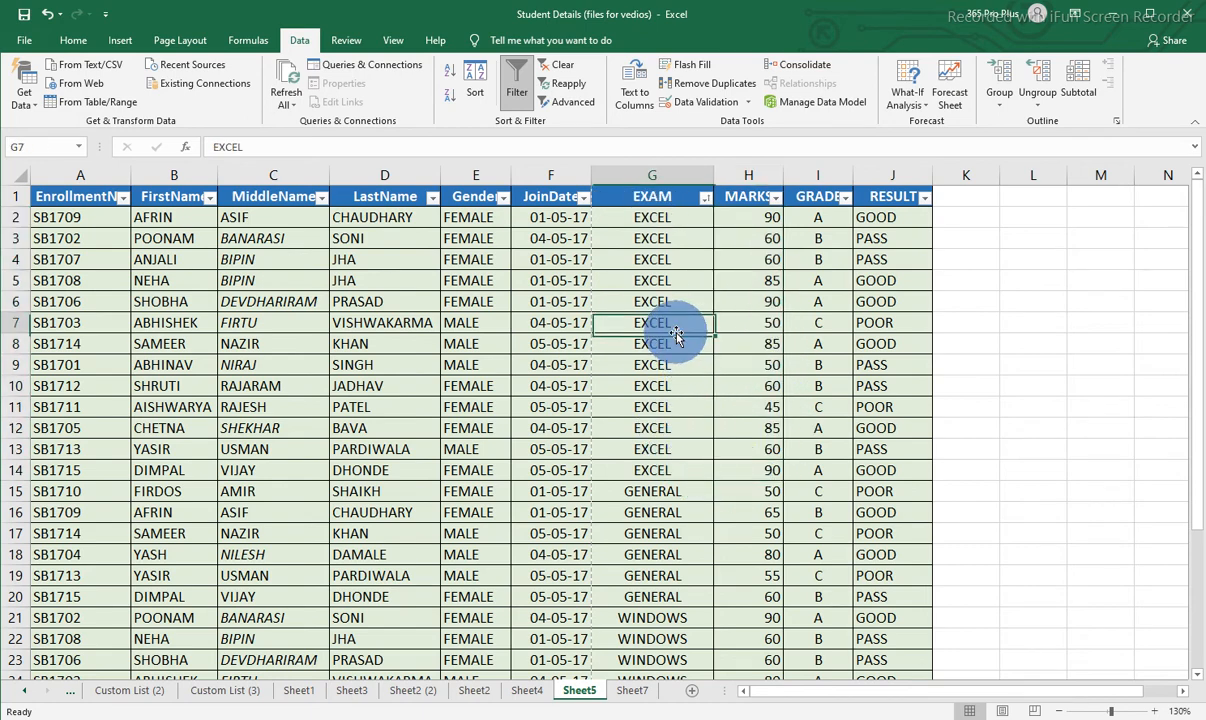
{"action": "left_click", "coordinate": [1078, 90]}
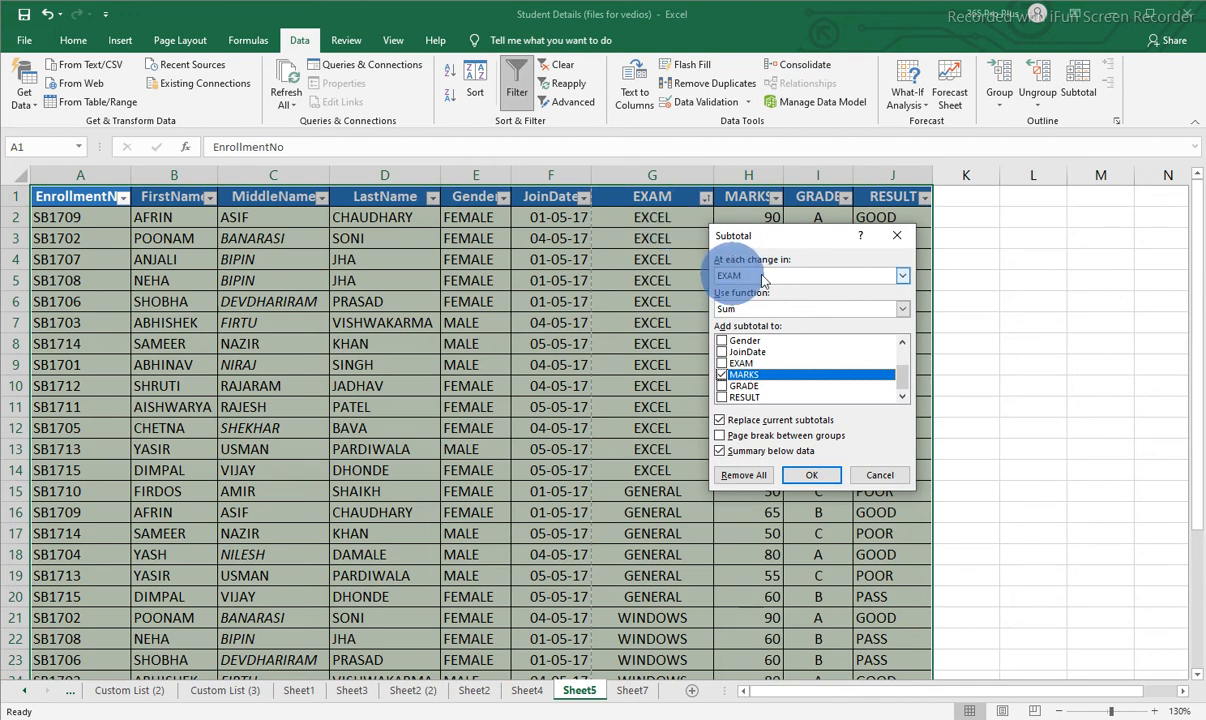
{"action": "left_click", "coordinate": [759, 310]}
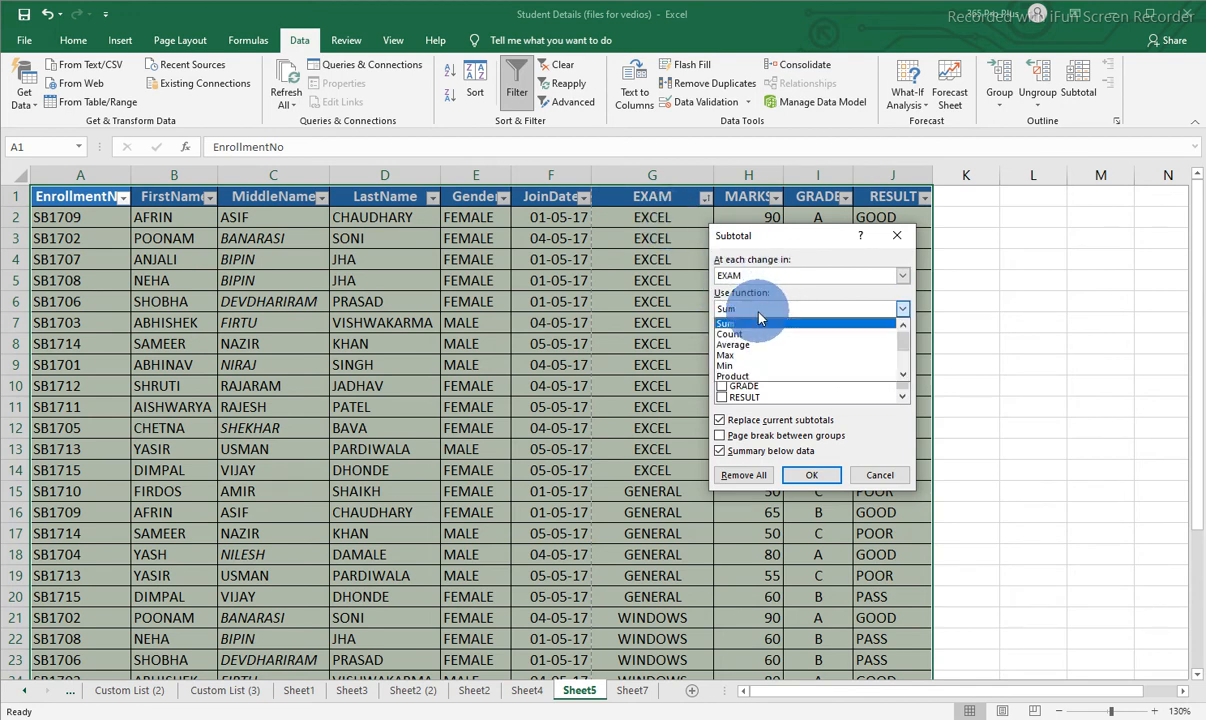
{"action": "left_click", "coordinate": [759, 323]}
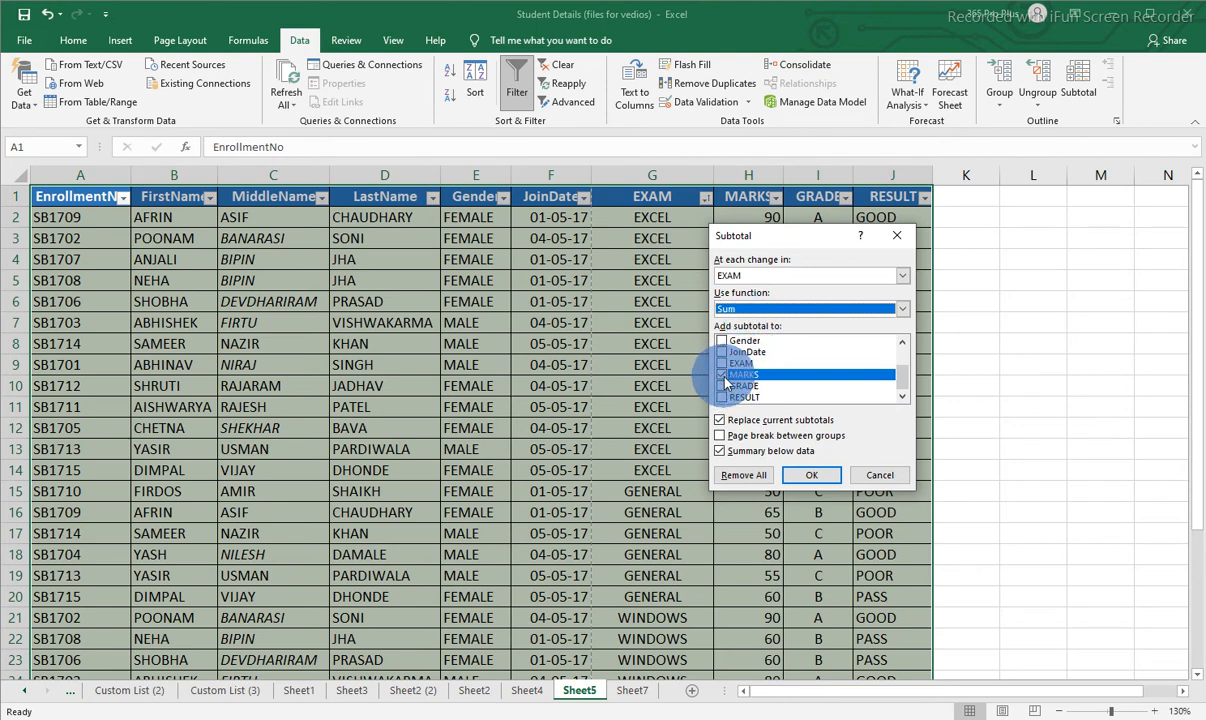
{"action": "left_click", "coordinate": [808, 474]}
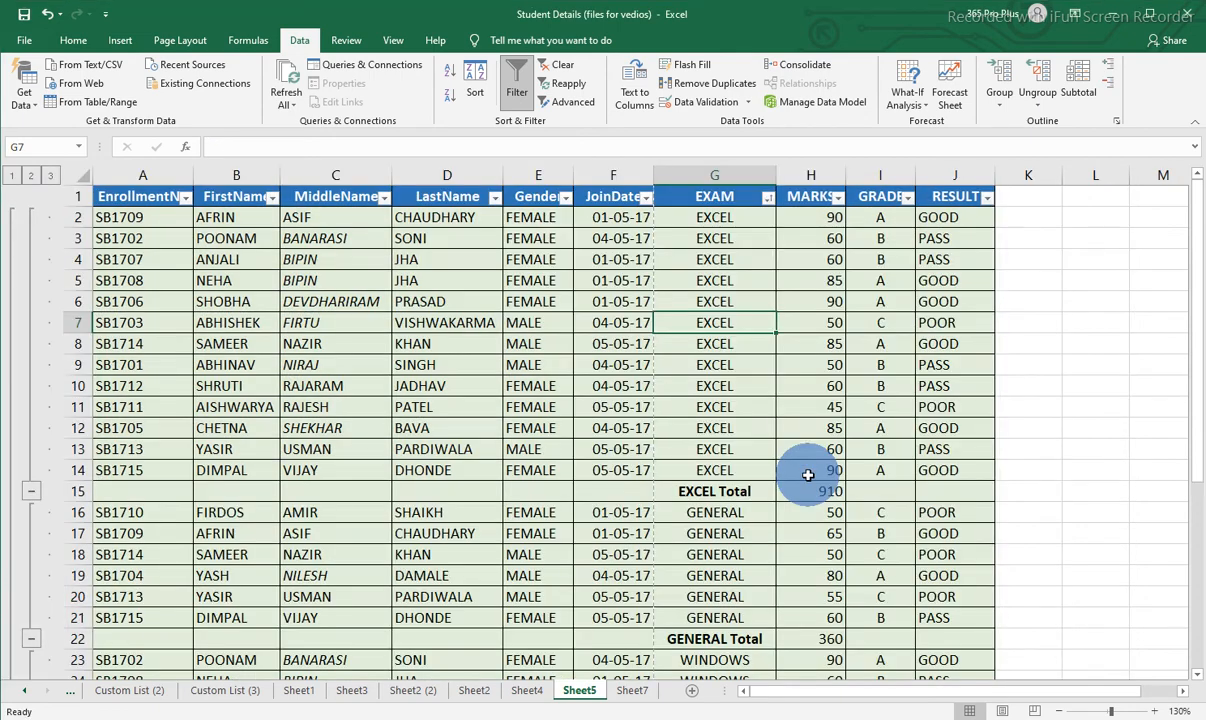
Examine the EXCEL, GENERAL and WINDOWS total rows and the Grand Total formula for marks.
{"action": "left_click", "coordinate": [703, 492]}
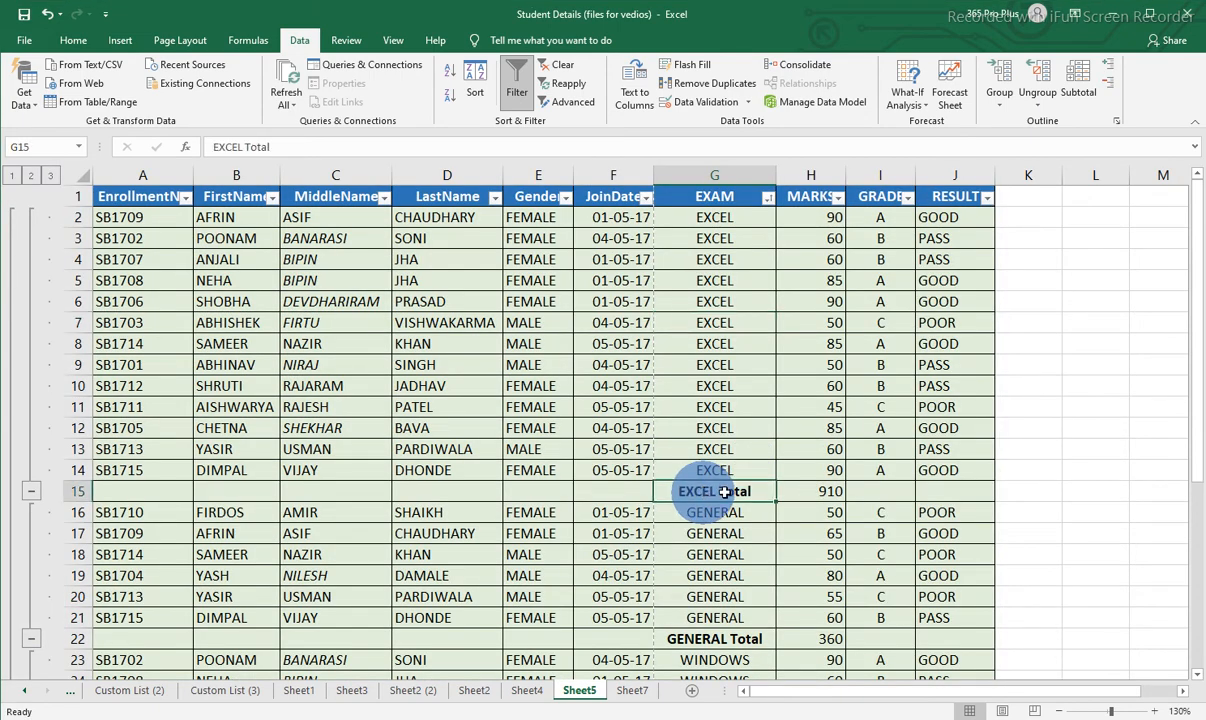
{"action": "left_click", "coordinate": [810, 489]}
{"action": "scroll", "coordinate": [790, 470], "scroll_direction": "down", "scroll_amount": 2}
{"action": "left_click", "coordinate": [768, 512]}
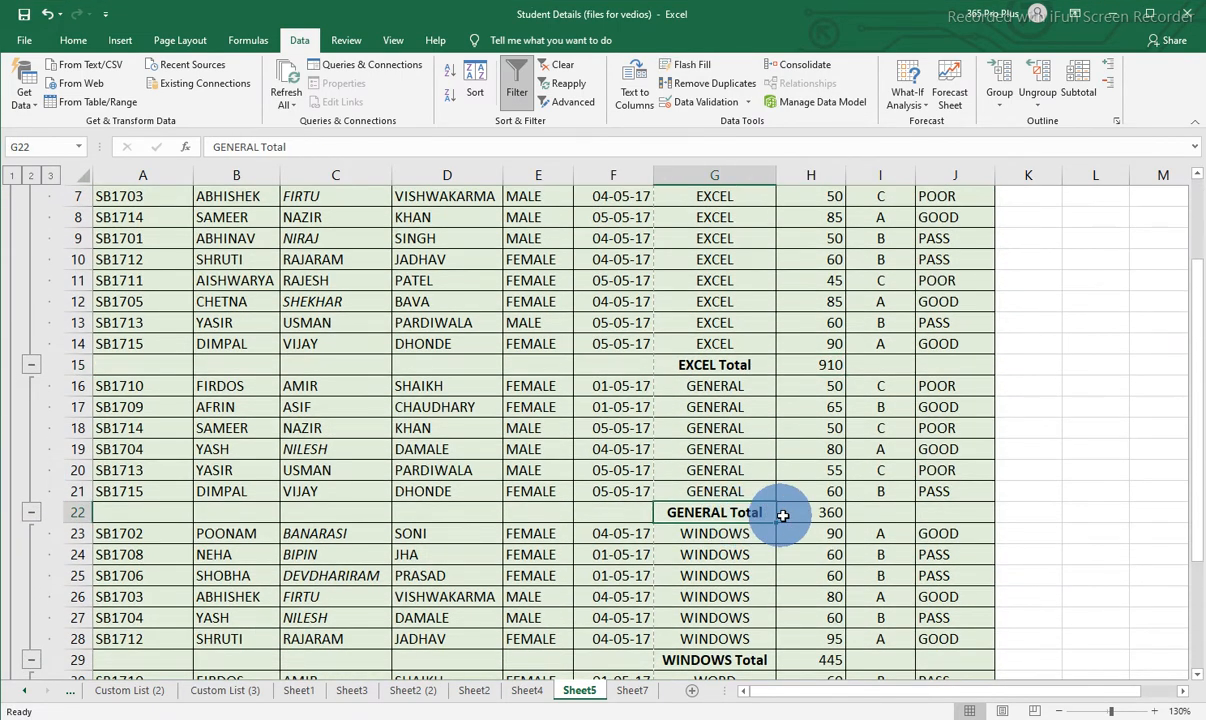
{"action": "left_click", "coordinate": [808, 511]}
{"action": "scroll", "coordinate": [810, 504], "scroll_direction": "down", "scroll_amount": 1}
{"action": "scroll", "coordinate": [790, 520], "scroll_direction": "down", "scroll_amount": 2}
{"action": "left_click", "coordinate": [755, 538]}
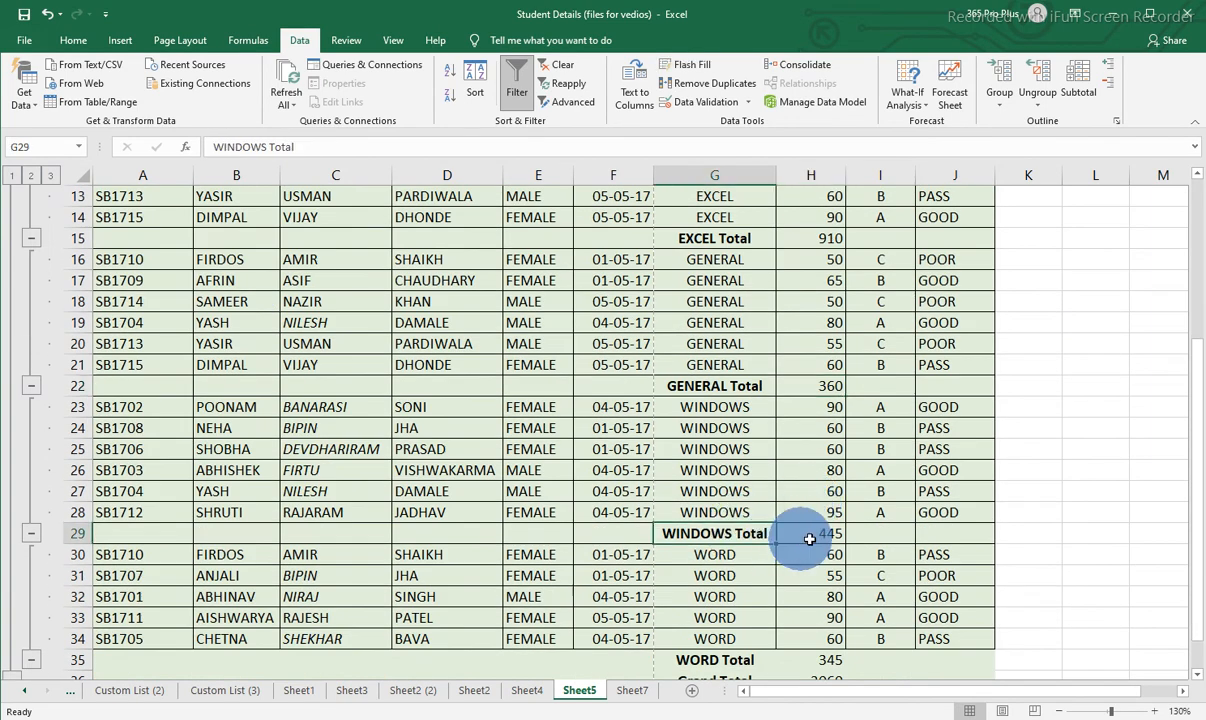
{"action": "left_click", "coordinate": [815, 536]}
{"action": "scroll", "coordinate": [810, 540], "scroll_direction": "down", "scroll_amount": 2}
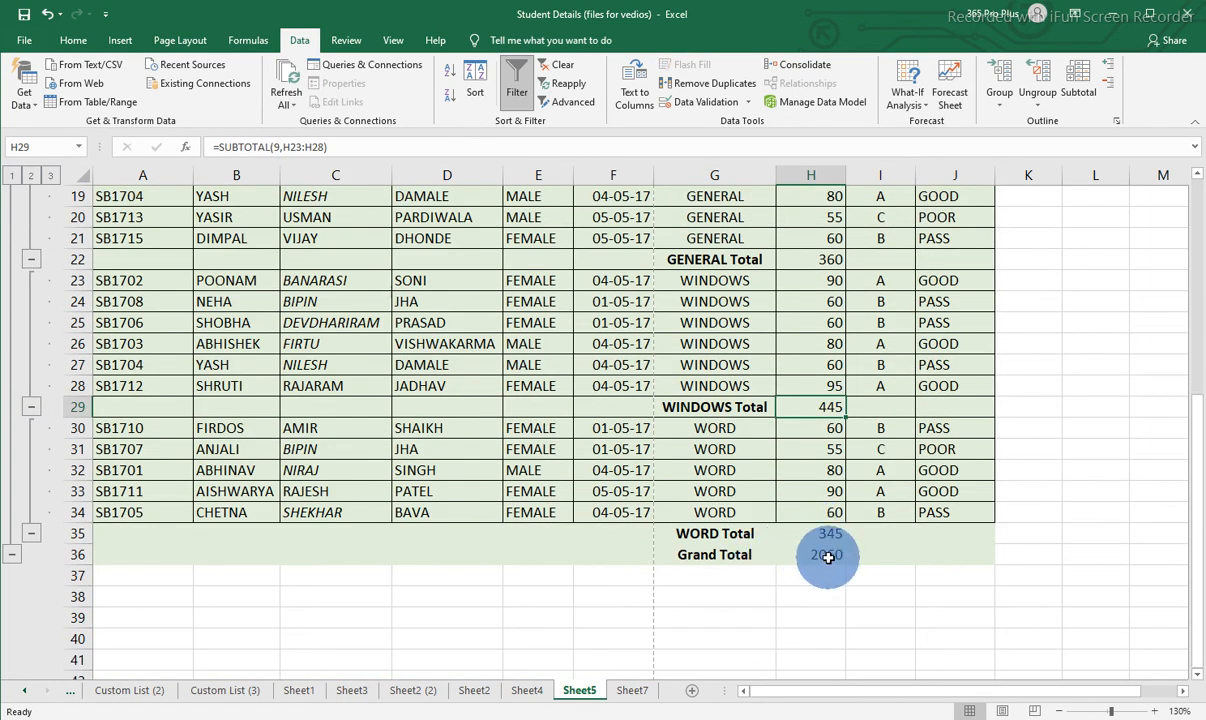
{"action": "left_click", "coordinate": [798, 550]}
{"action": "scroll", "coordinate": [608, 439], "scroll_direction": "up", "scroll_amount": 6}
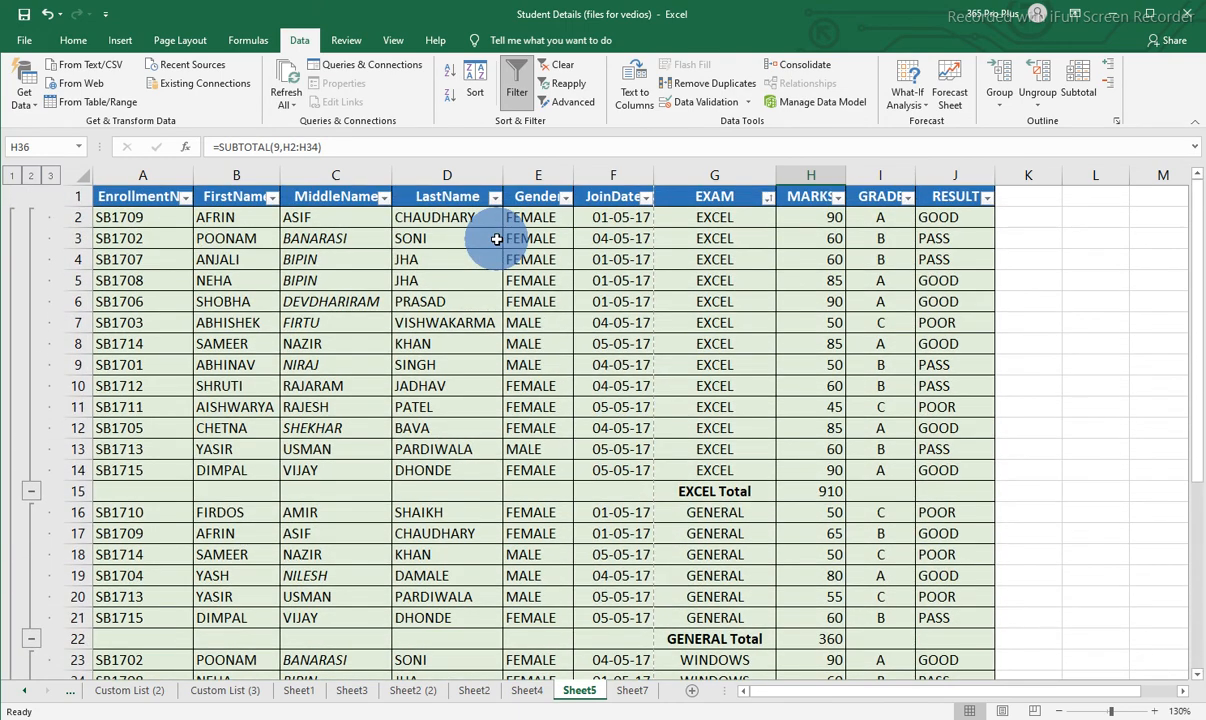
Filter the FirstName column to show only two selected students and check the Grand Total of their marks.
{"action": "left_click", "coordinate": [271, 198]}
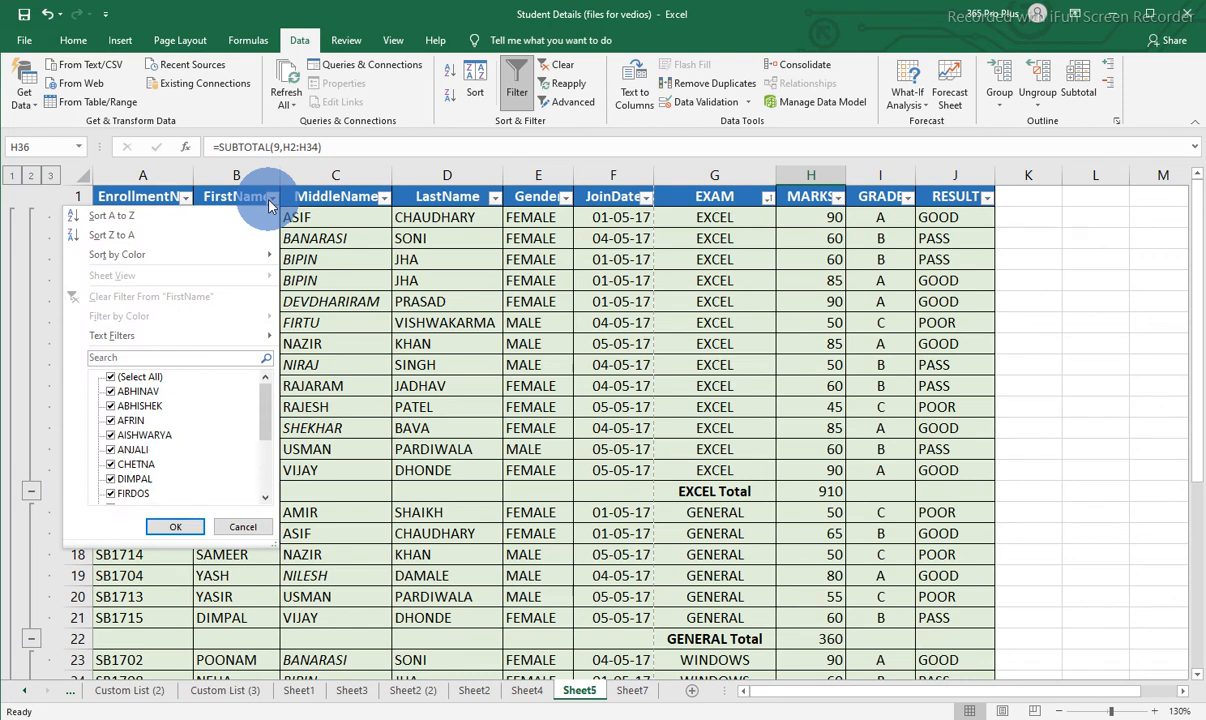
{"action": "left_click", "coordinate": [111, 378]}
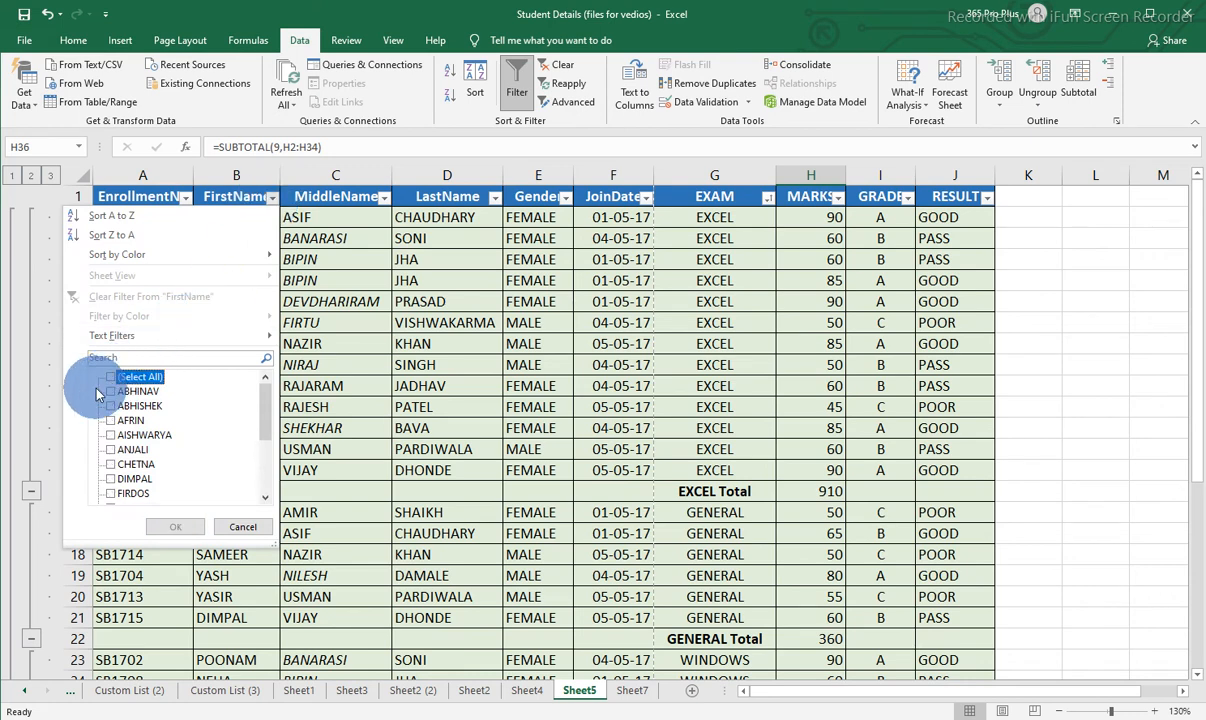
{"action": "left_click", "coordinate": [111, 451]}
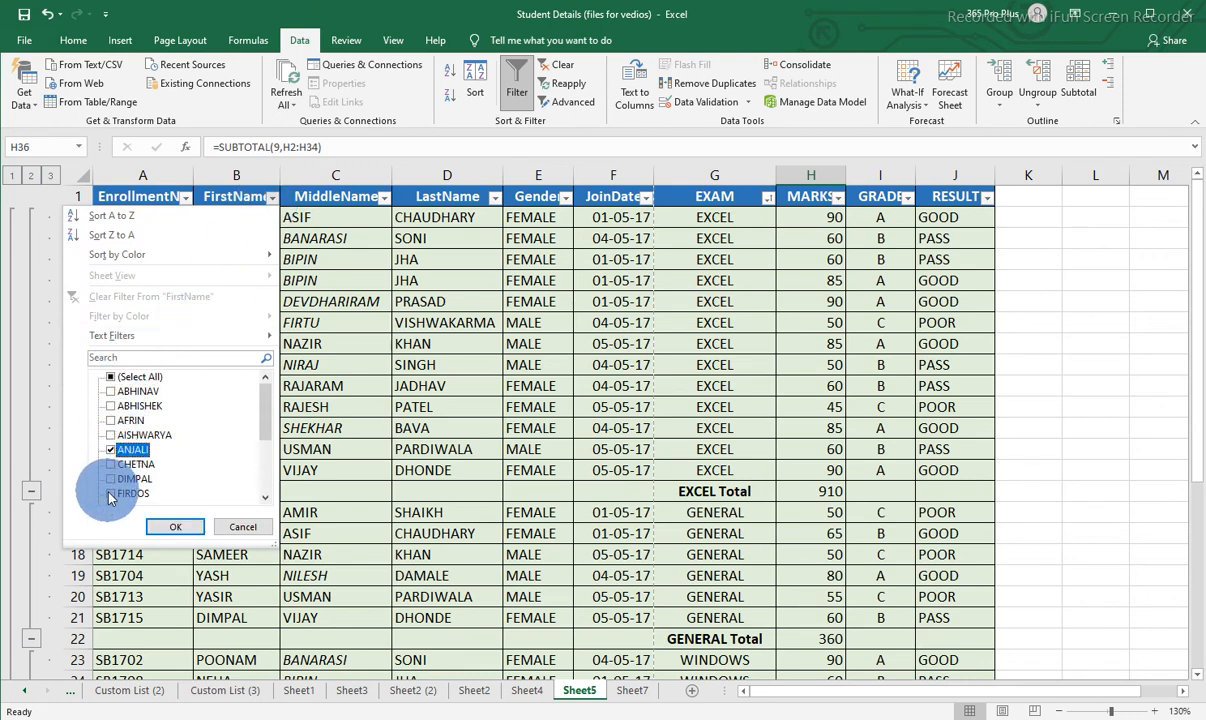
{"action": "left_click", "coordinate": [111, 495]}
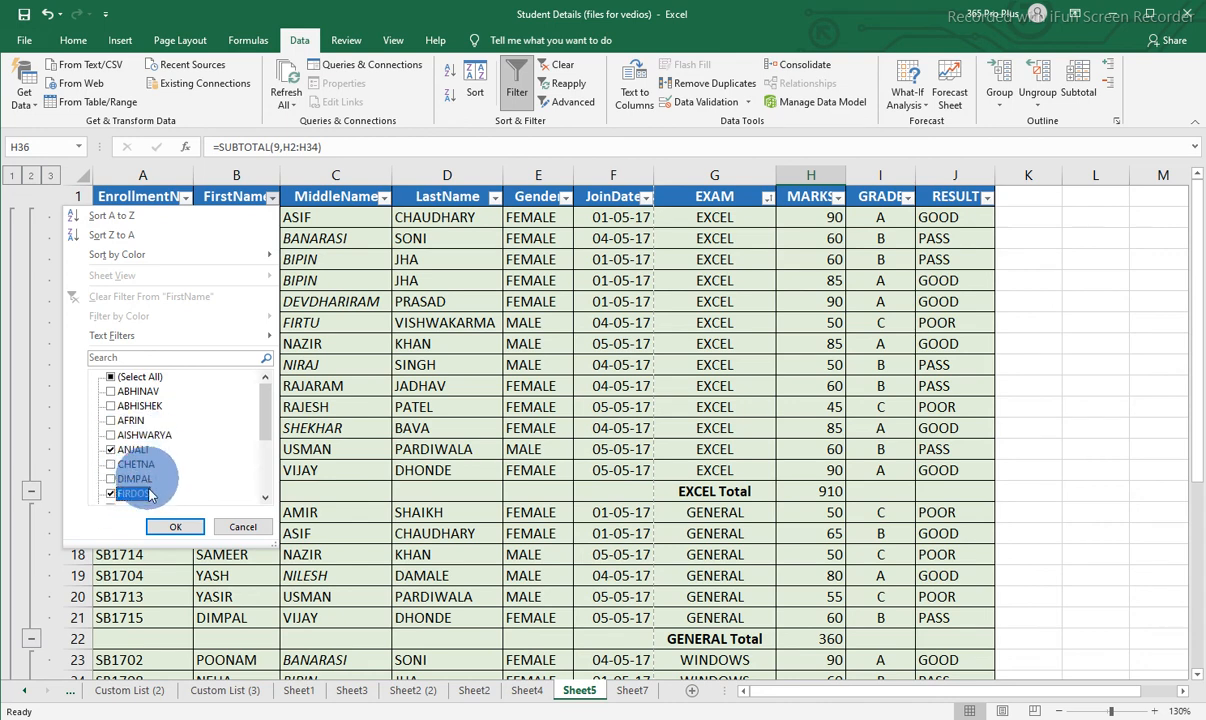
{"action": "left_click", "coordinate": [176, 527]}
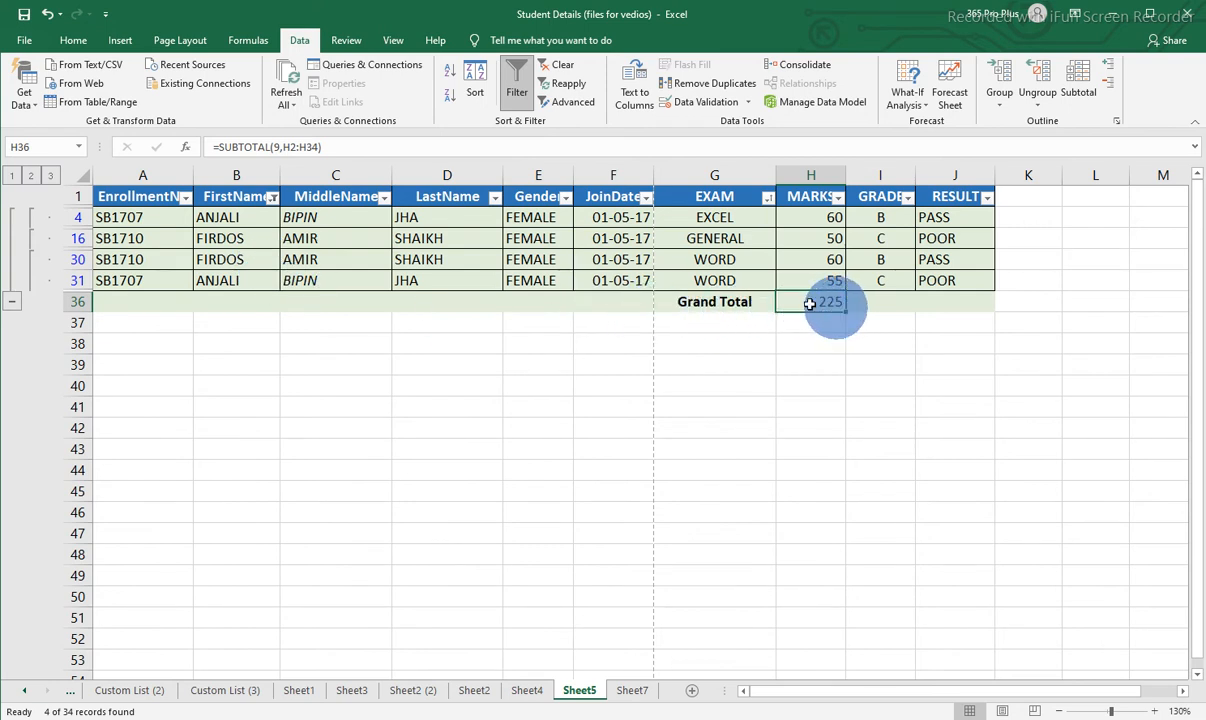
Replace the FirstName filter with a Gender filter showing only MALE, and compare the listed marks with the Grand Total.
{"action": "left_click", "coordinate": [274, 199]}
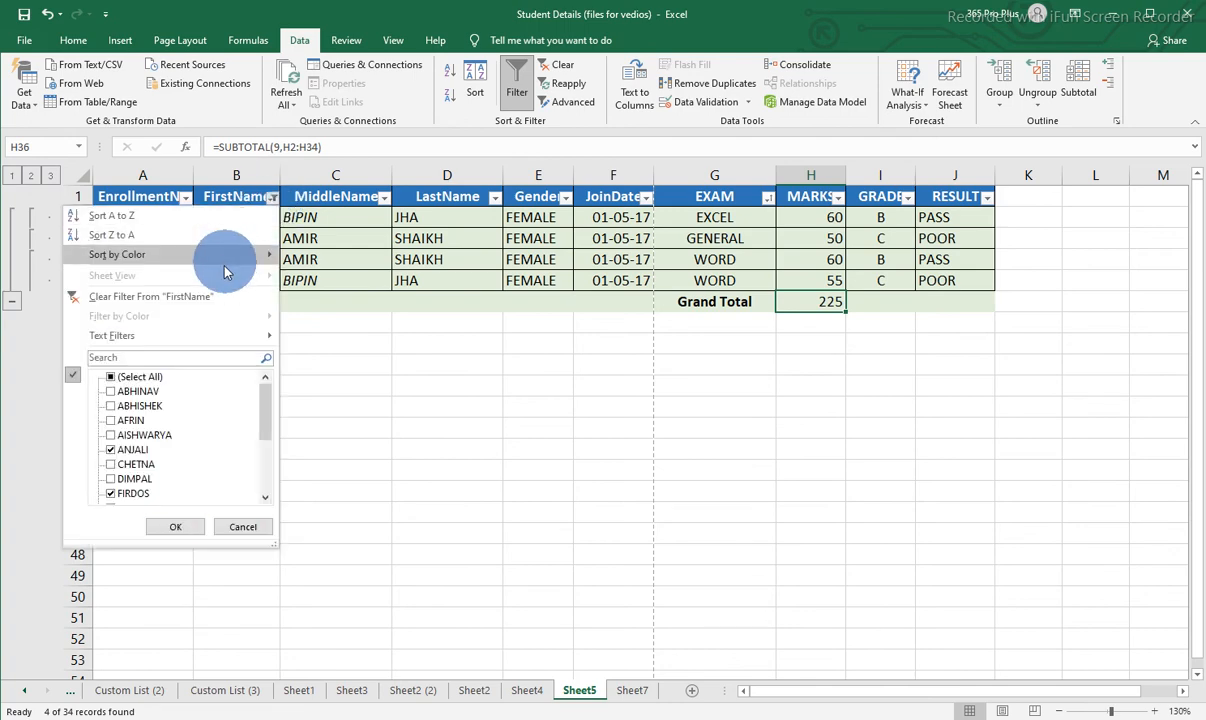
{"action": "left_click", "coordinate": [210, 305]}
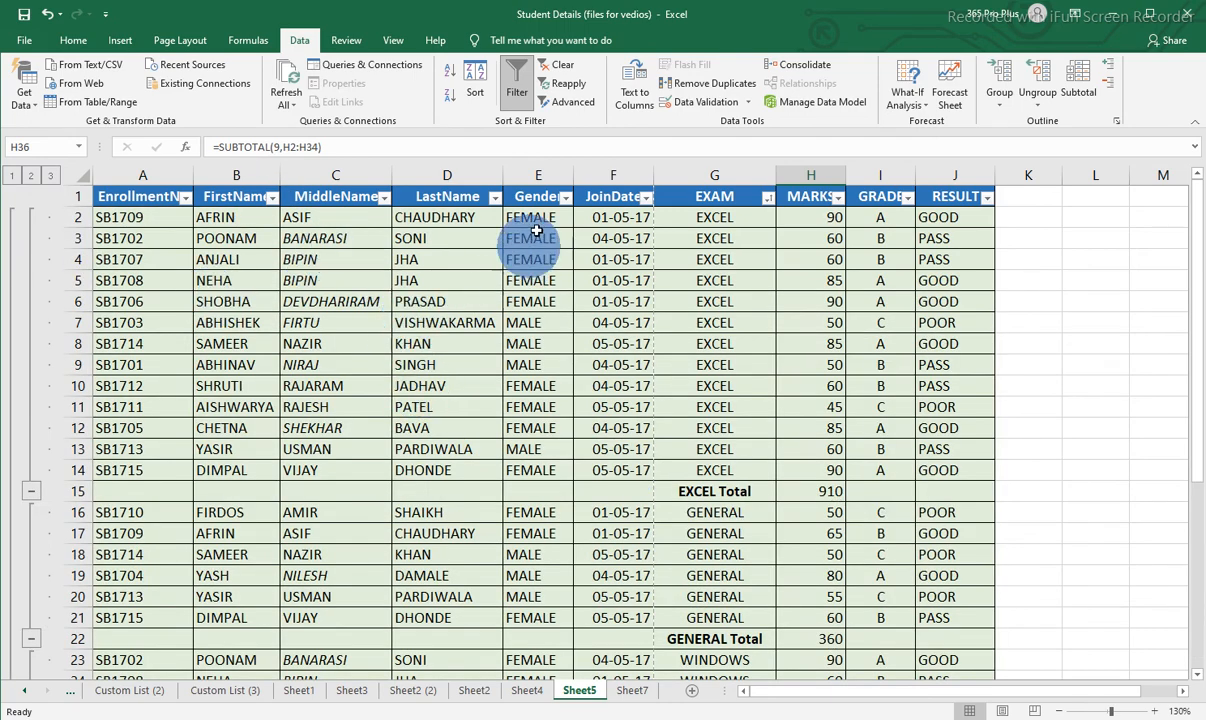
{"action": "left_click", "coordinate": [565, 198]}
{"action": "left_click", "coordinate": [405, 377]}
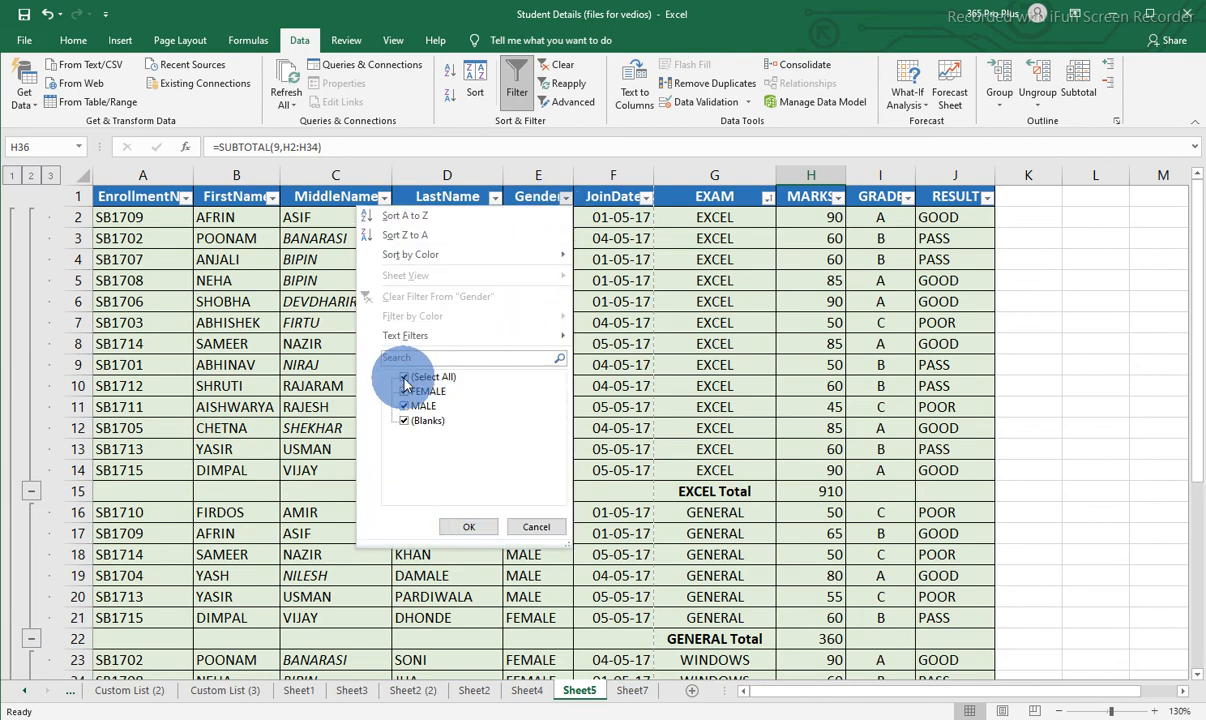
{"action": "left_click", "coordinate": [404, 406]}
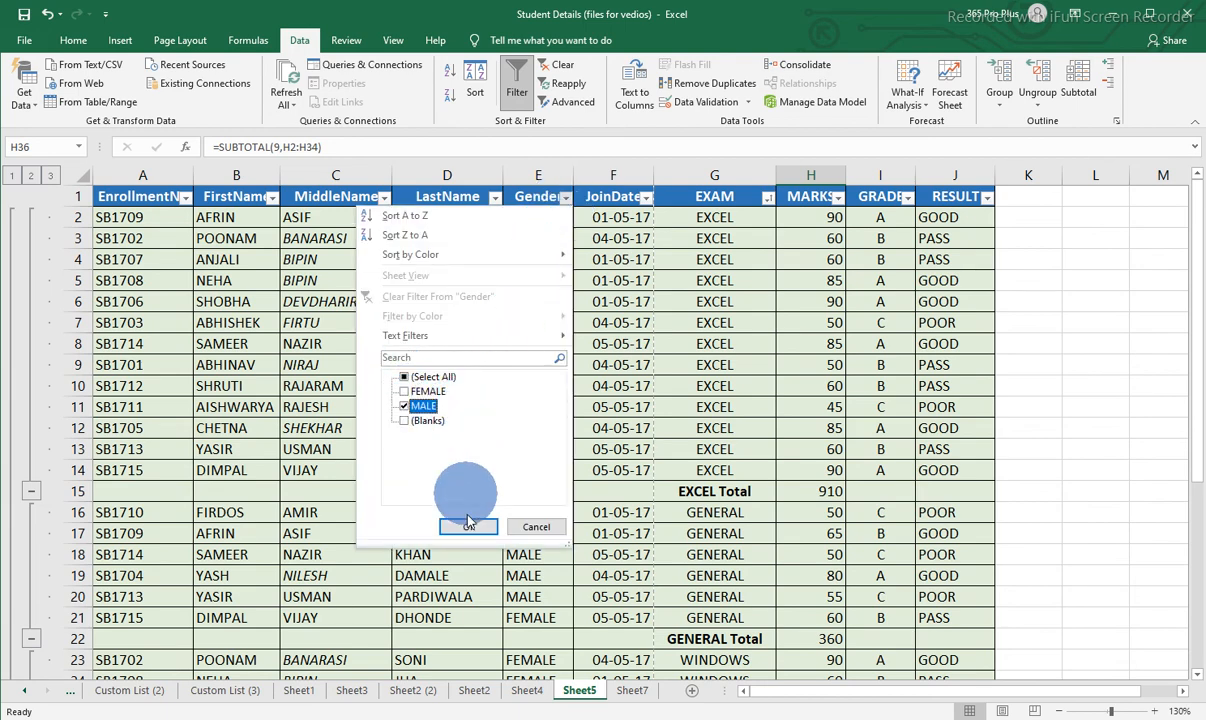
{"action": "left_click", "coordinate": [476, 528]}
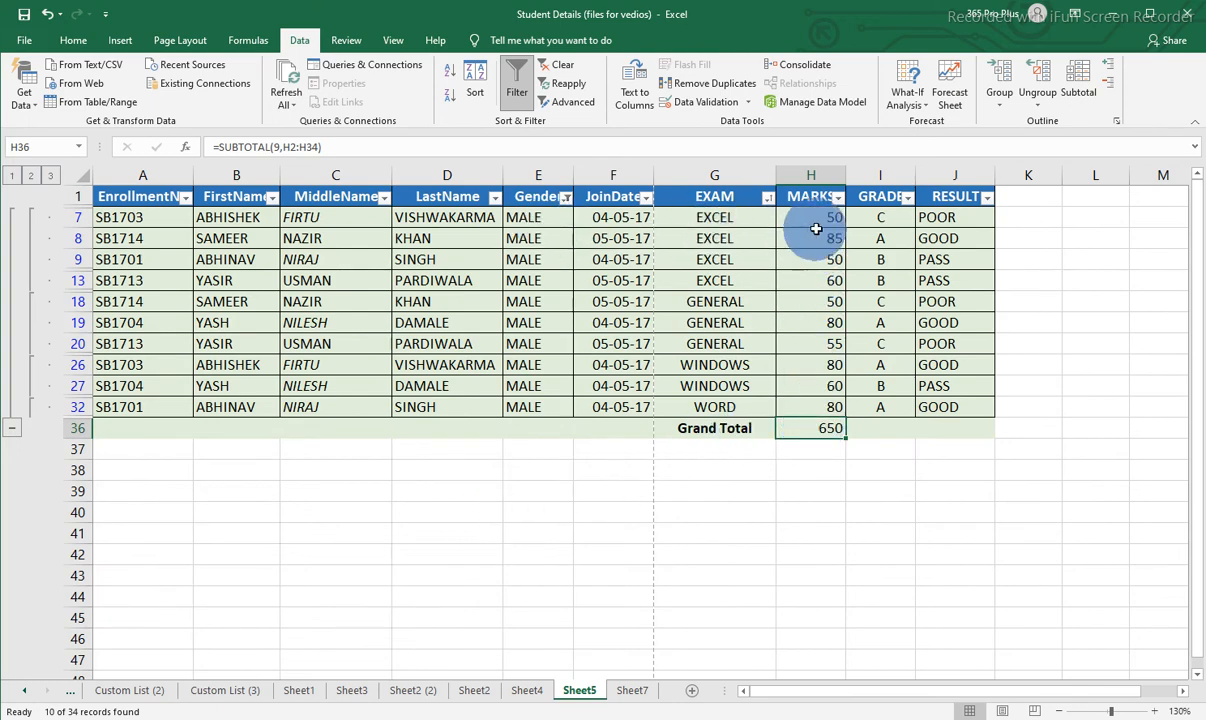
{"action": "left_click_drag", "start_coordinate": [816, 220], "coordinate": [808, 425]}
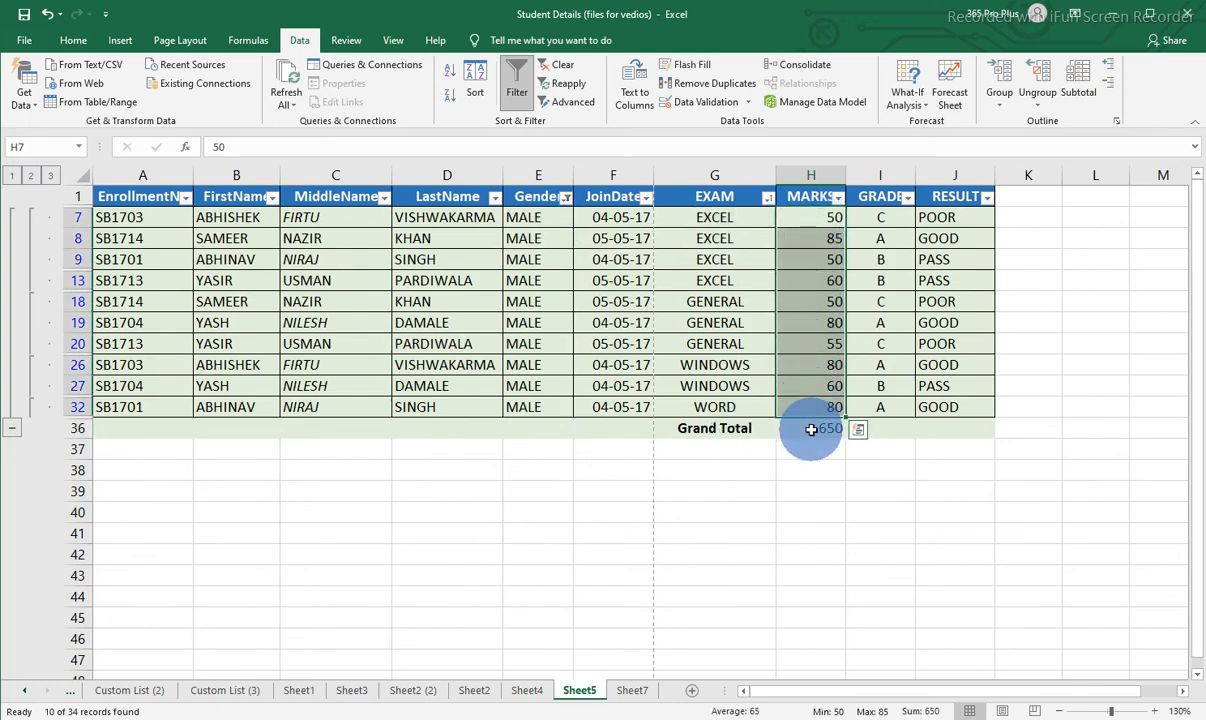
{"action": "left_click", "coordinate": [812, 430]}
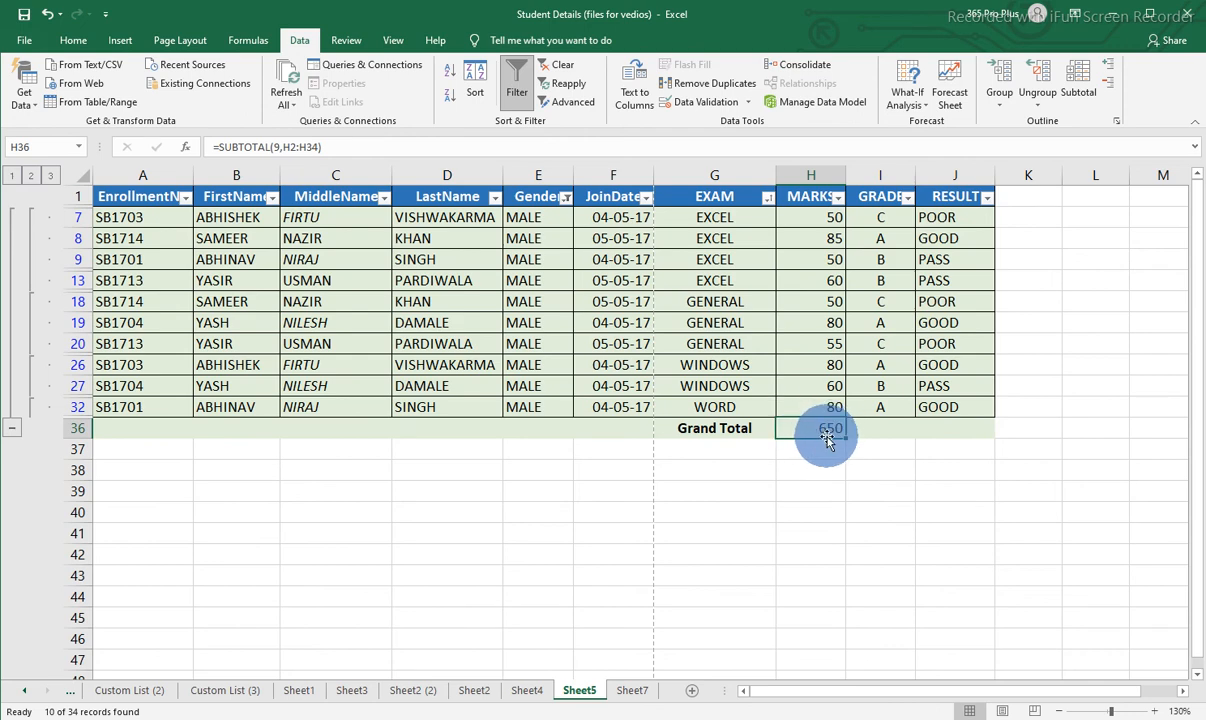
Clear the Gender filter and check the EXCEL Total formula in the MARKS column.
{"action": "left_click", "coordinate": [565, 203]}
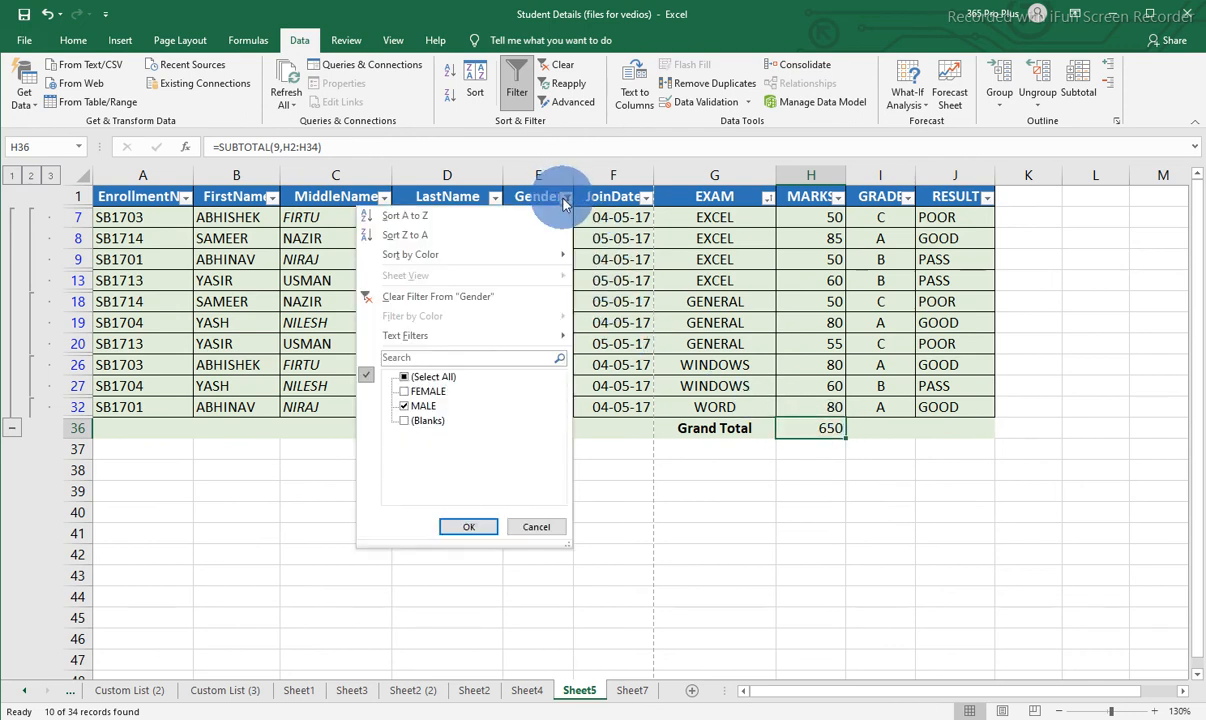
{"action": "left_click", "coordinate": [474, 301]}
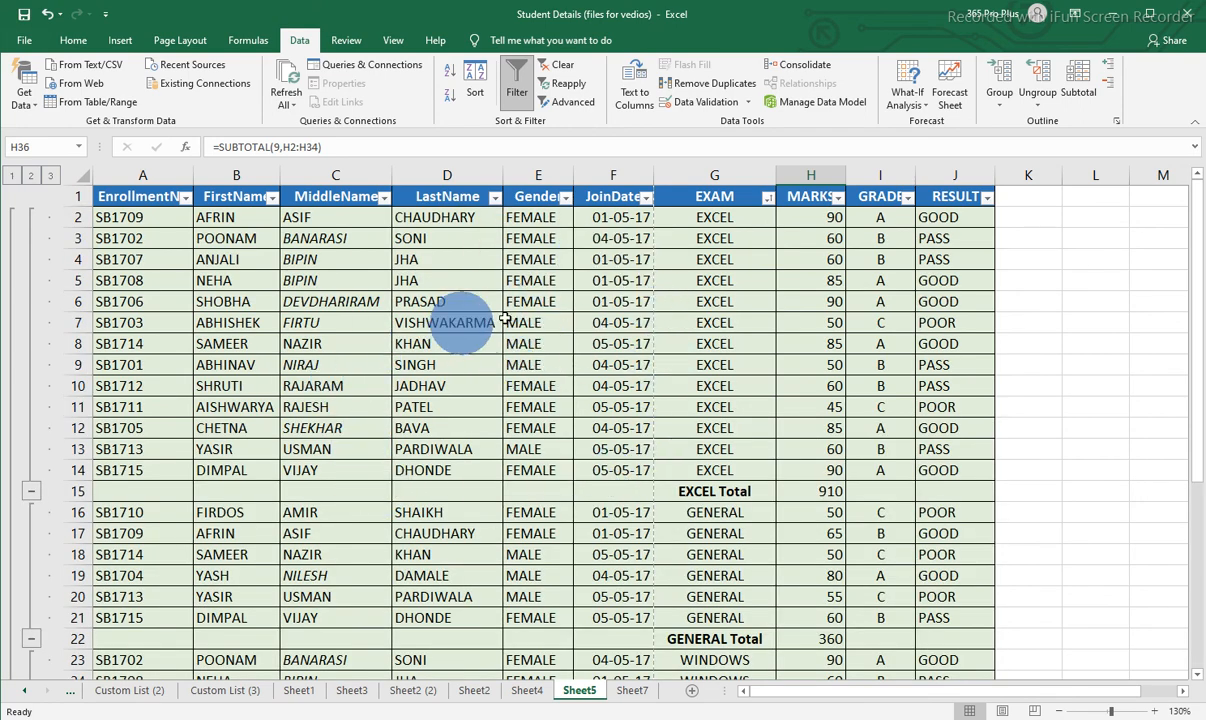
{"action": "left_click", "coordinate": [815, 494]}
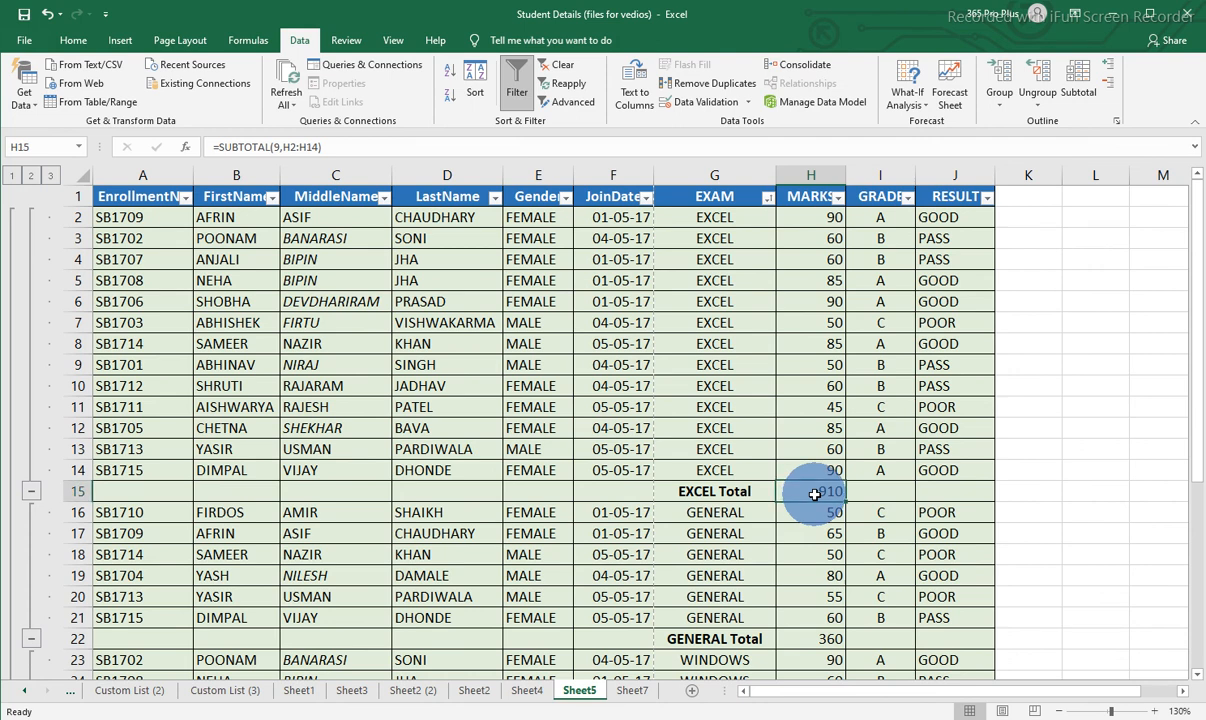